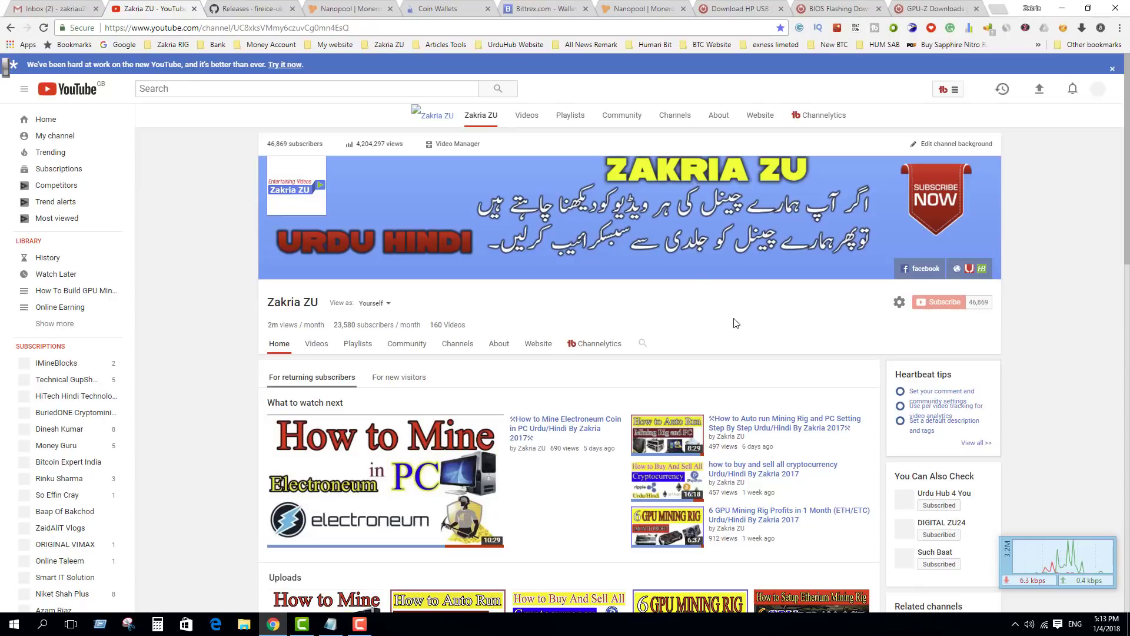
- Look over the xmr-stak-win64.zip asset on the GitHub releases page and Nanopool's Monero getting-started guide and pool settings
left_click(253, 8)
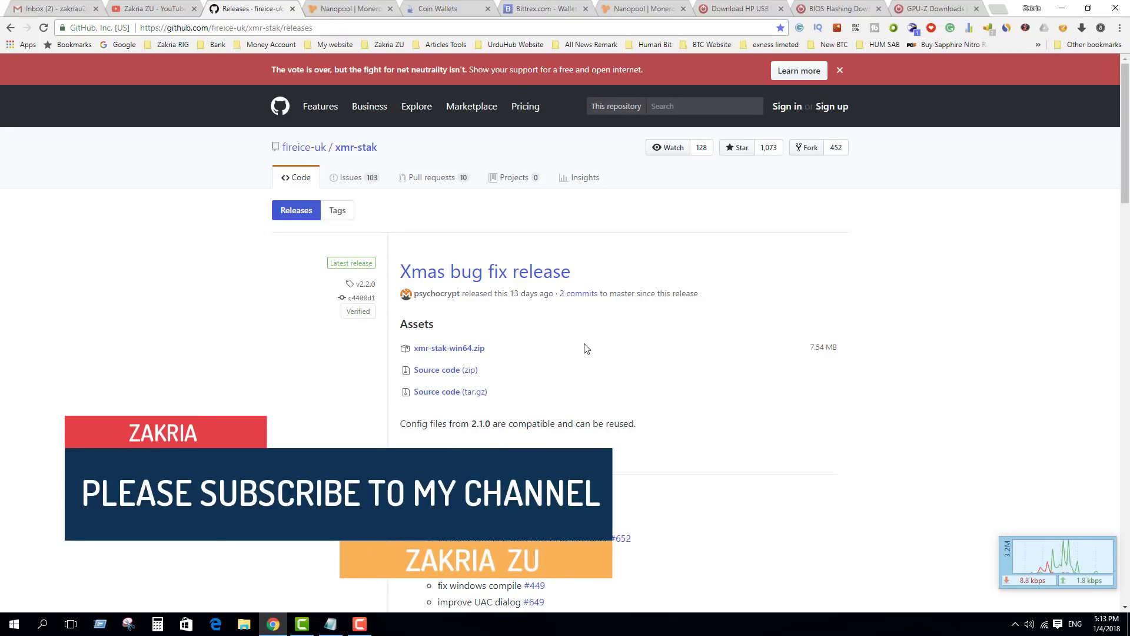
triple_click(495, 351)
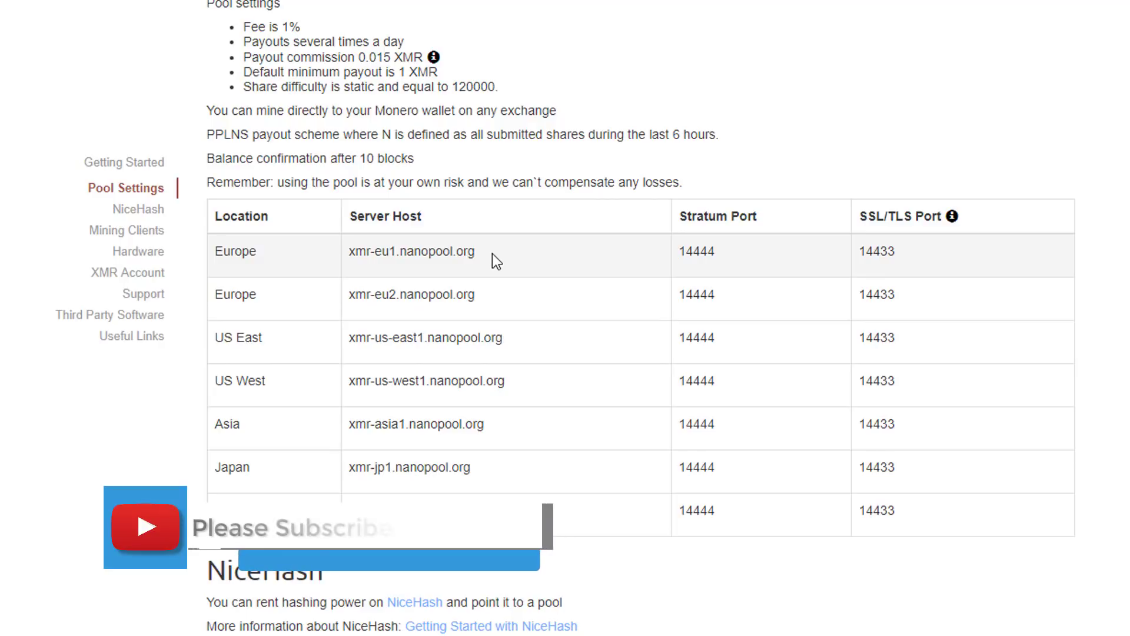
scroll(492, 254, "up", 10)
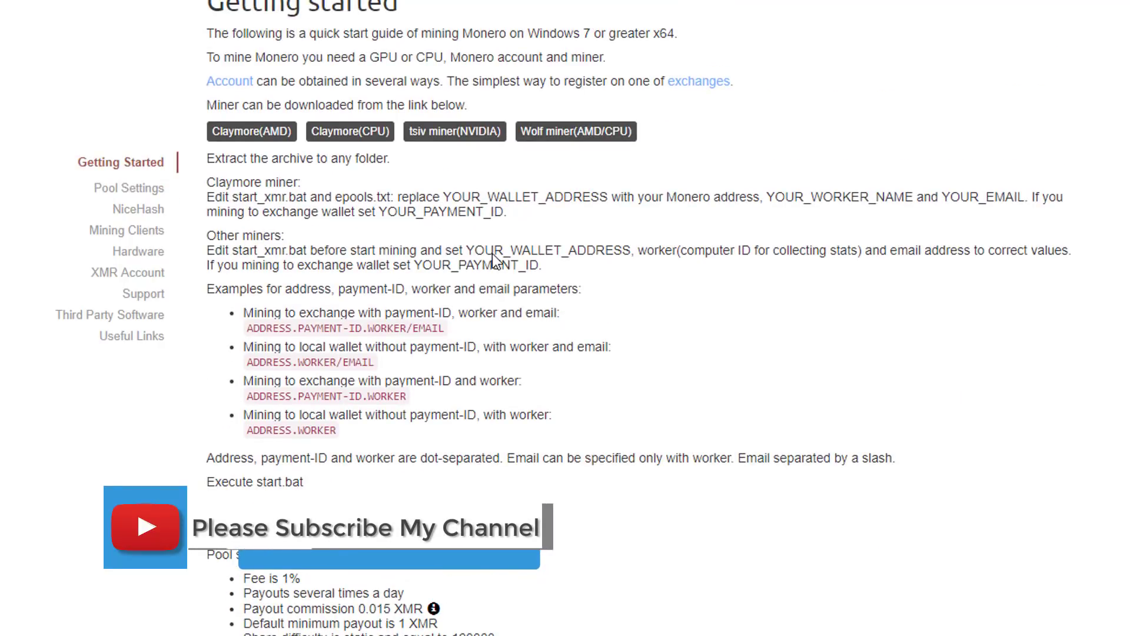
scroll(492, 253, "down", 9)
scroll(494, 253, "down", 1)
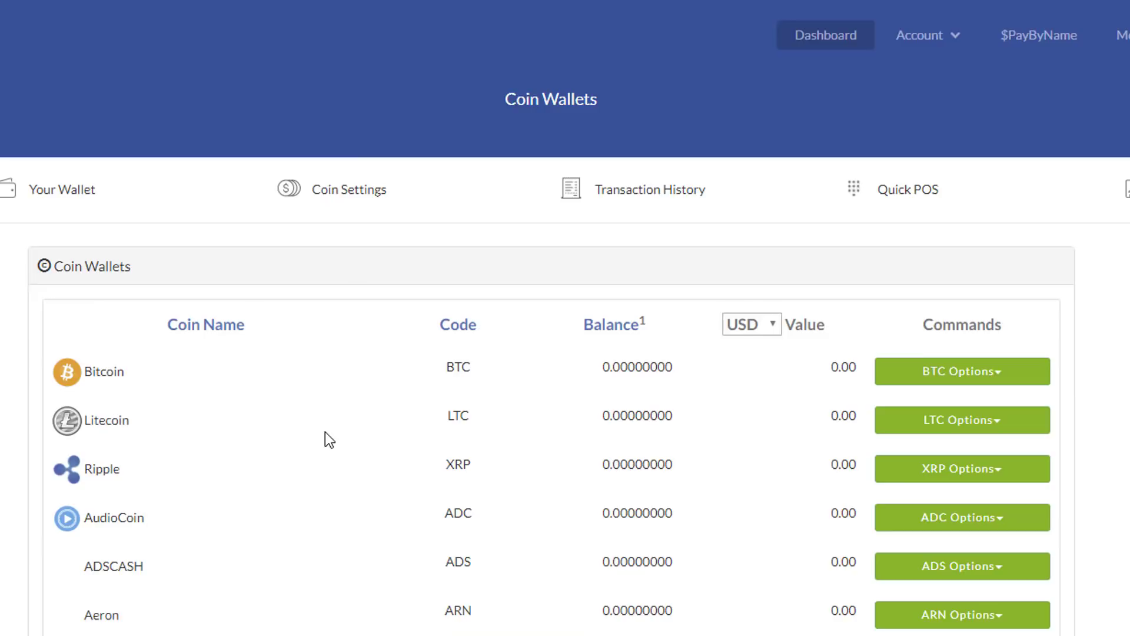
- Find Monero in the Coin Wallets list and open its Deposit / Receive option
scroll(325, 432, "down", 20)
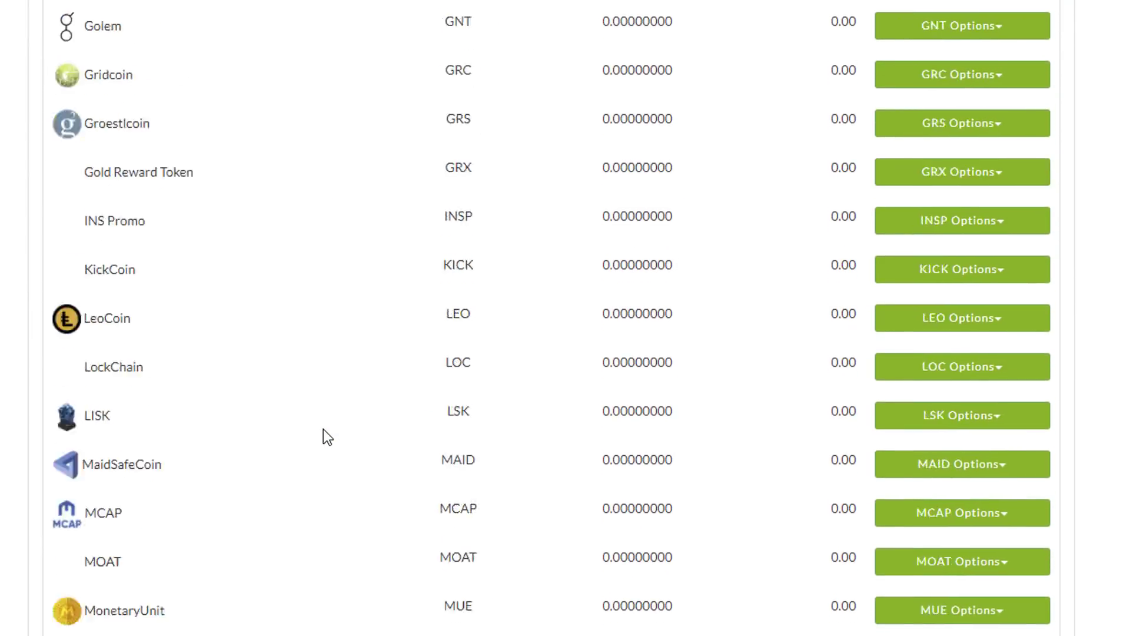
scroll(324, 429, "down", 20)
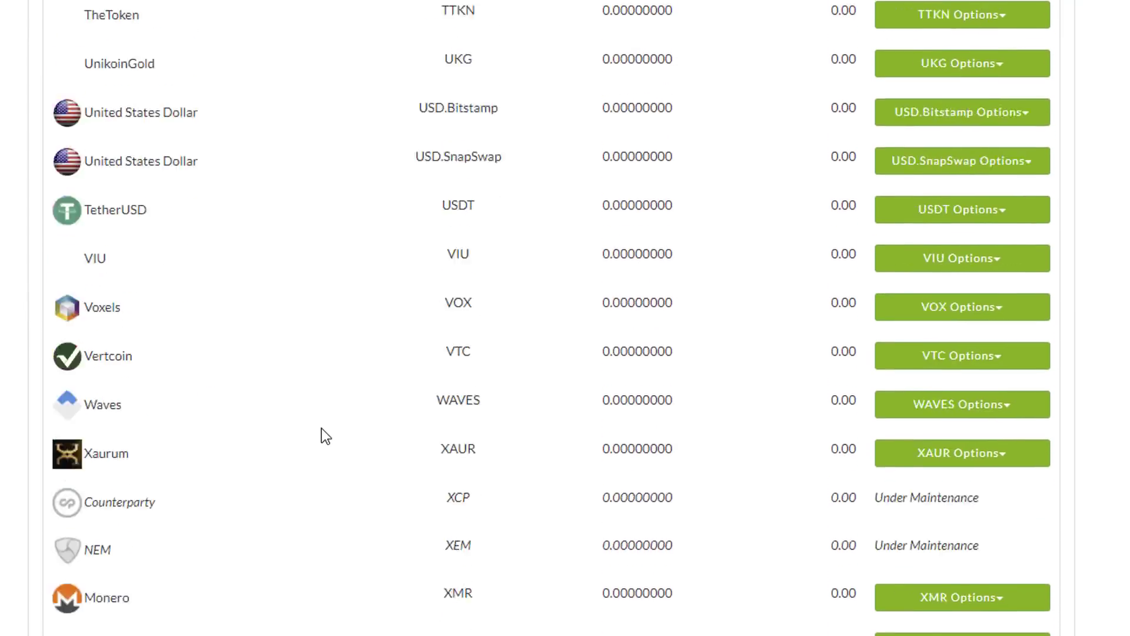
scroll(321, 428, "down", 6)
scroll(322, 432, "up", 5)
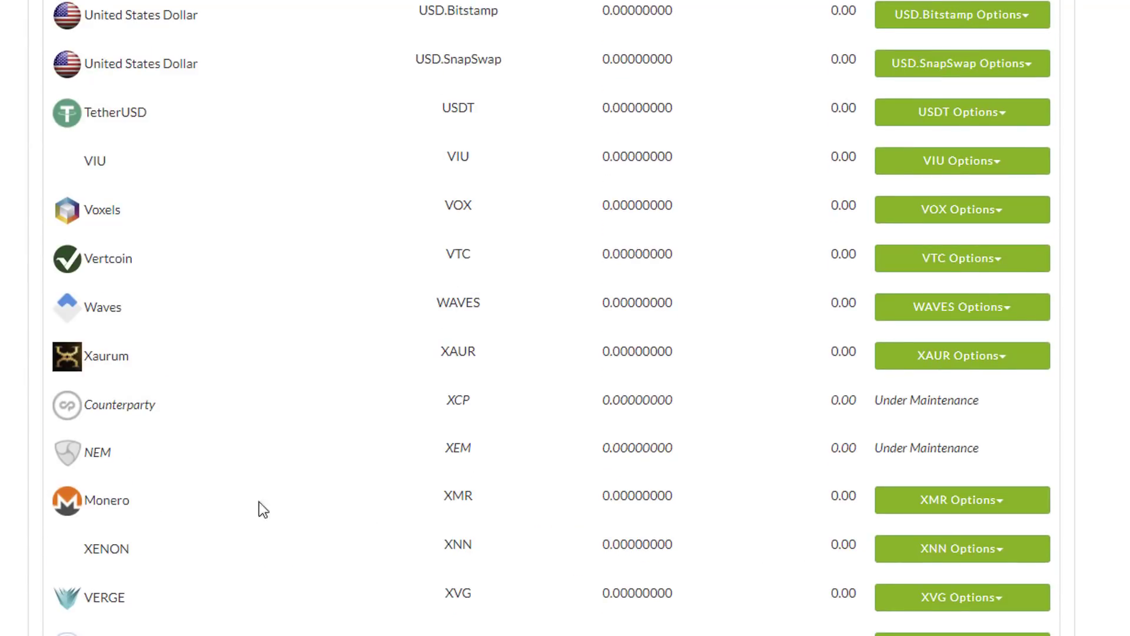
left_click(999, 504)
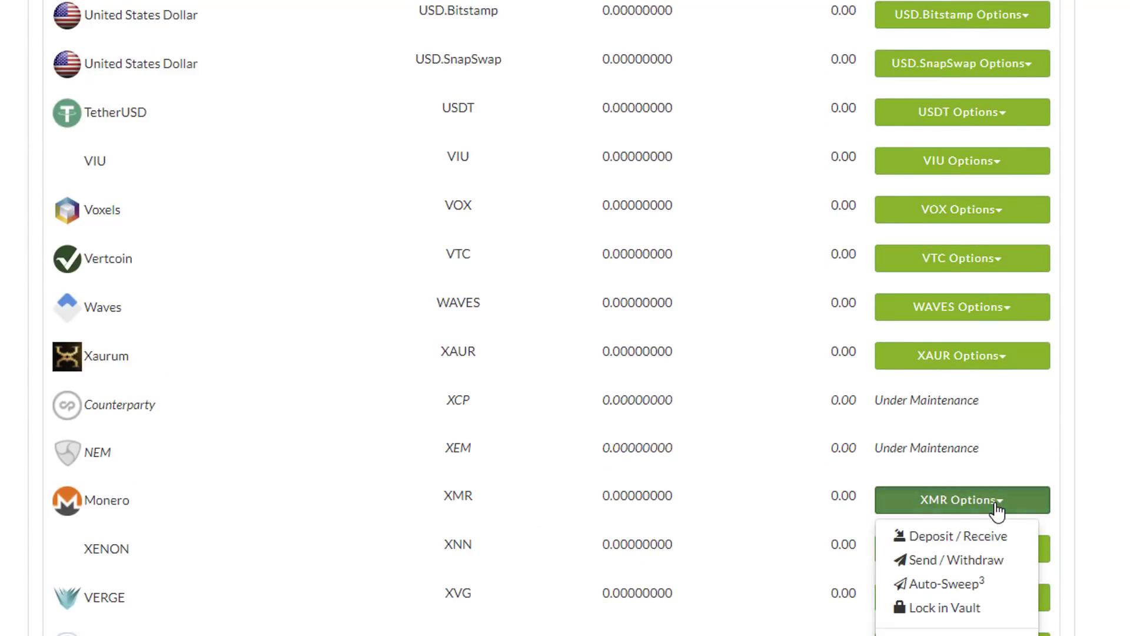
left_click(927, 525)
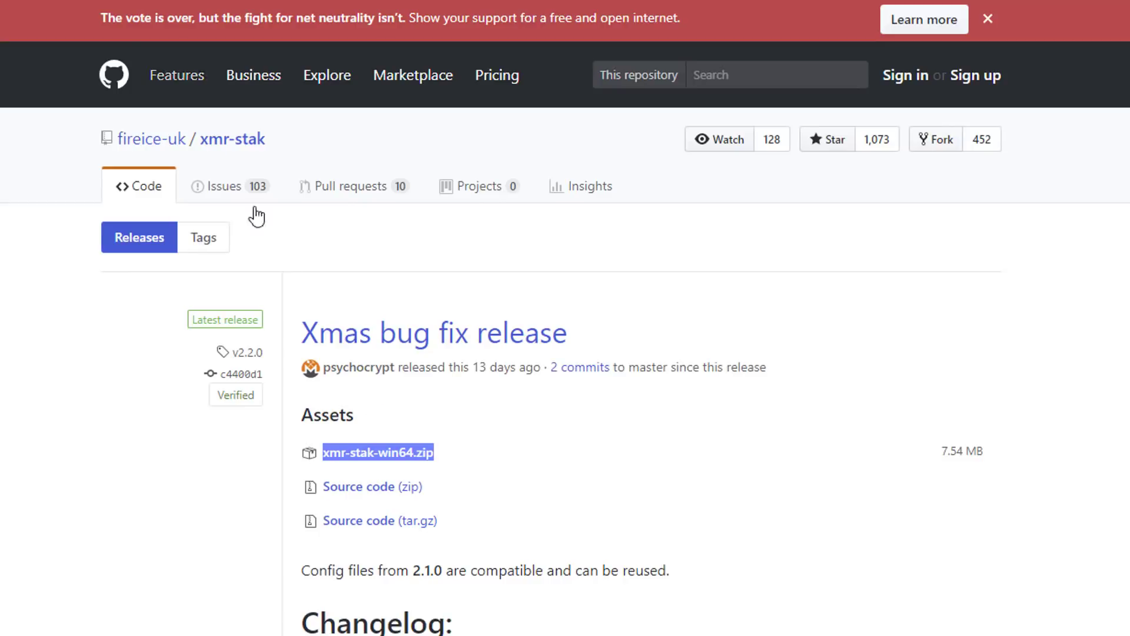
- Choose the xmr-stak-win64.zip release asset on GitHub and open the XMR folder on the desktop
left_click(393, 453)
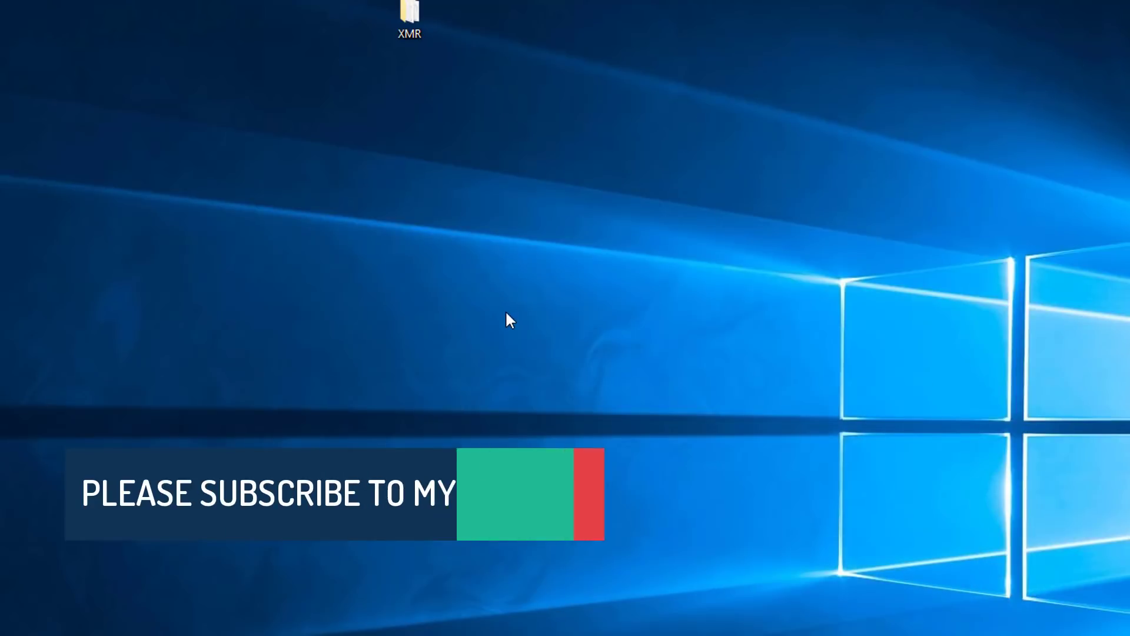
right_click(505, 310)
left_click(555, 366)
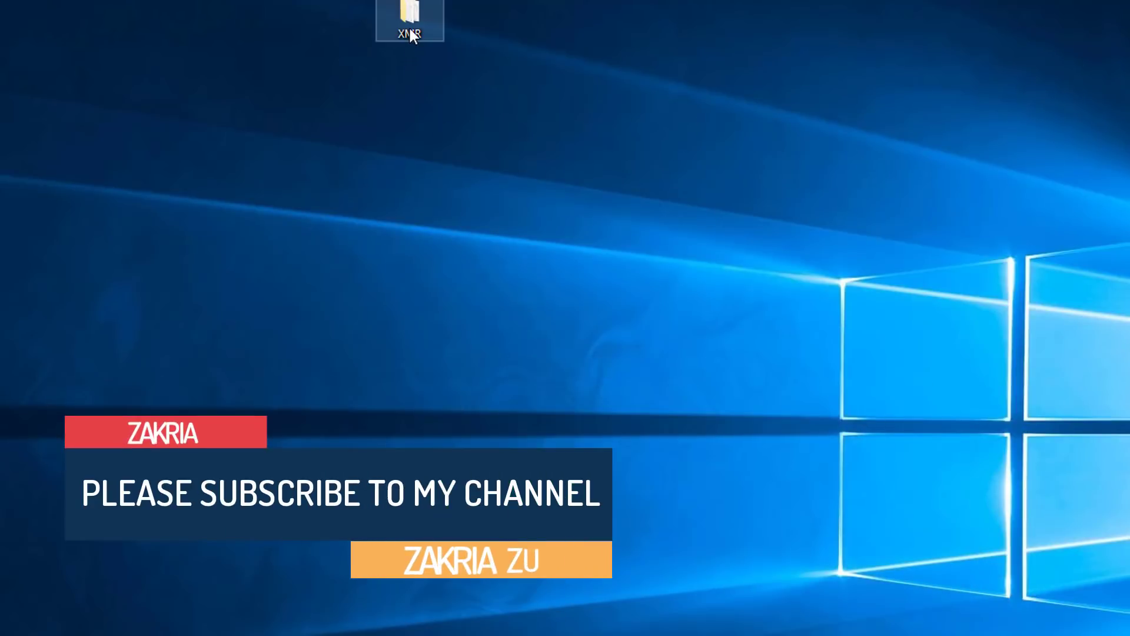
double_click(410, 26)
left_click_drag(828, 65, 392, 4)
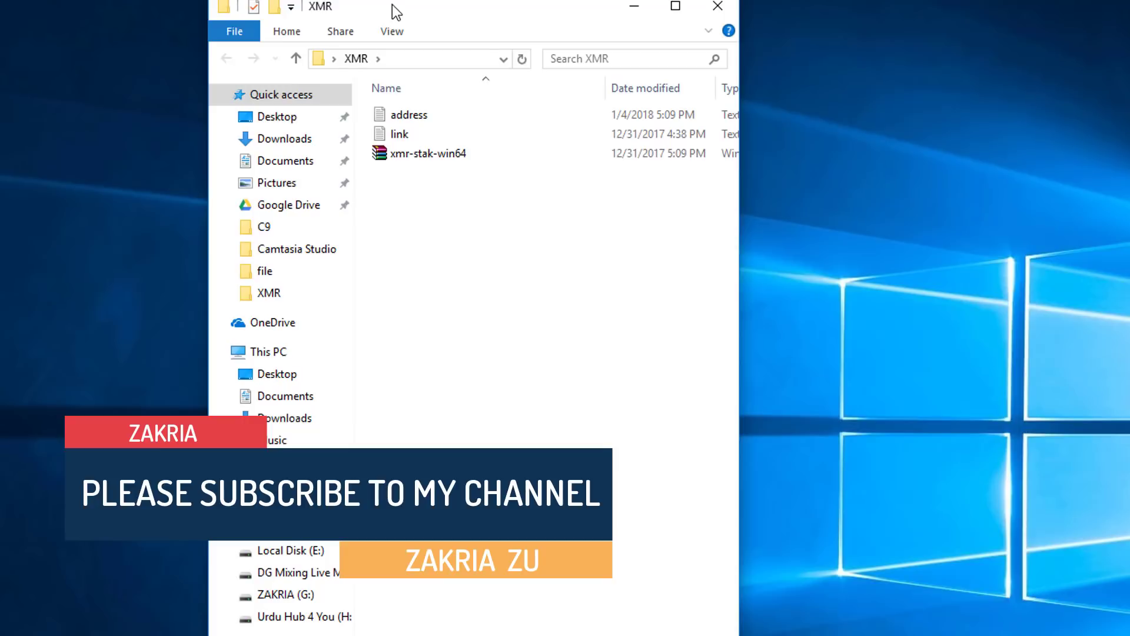
- Extract the xmr-stak-win64 archive with 7-Zip into its own folder inside the XMR folder
left_click(422, 155)
right_click(423, 154)
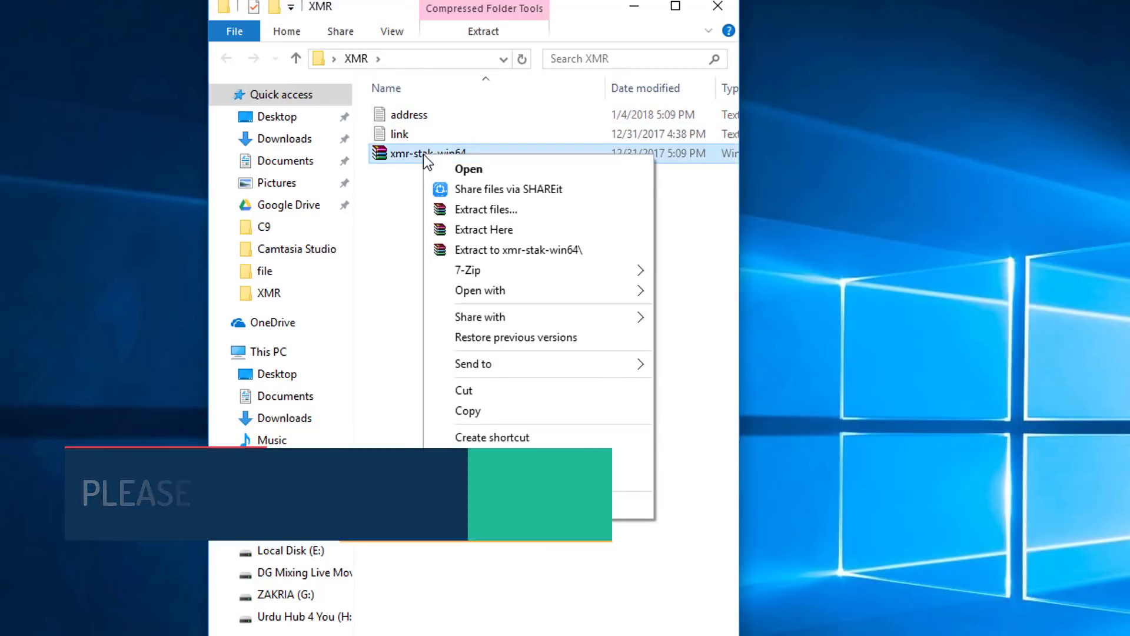
mouse_move(492, 278)
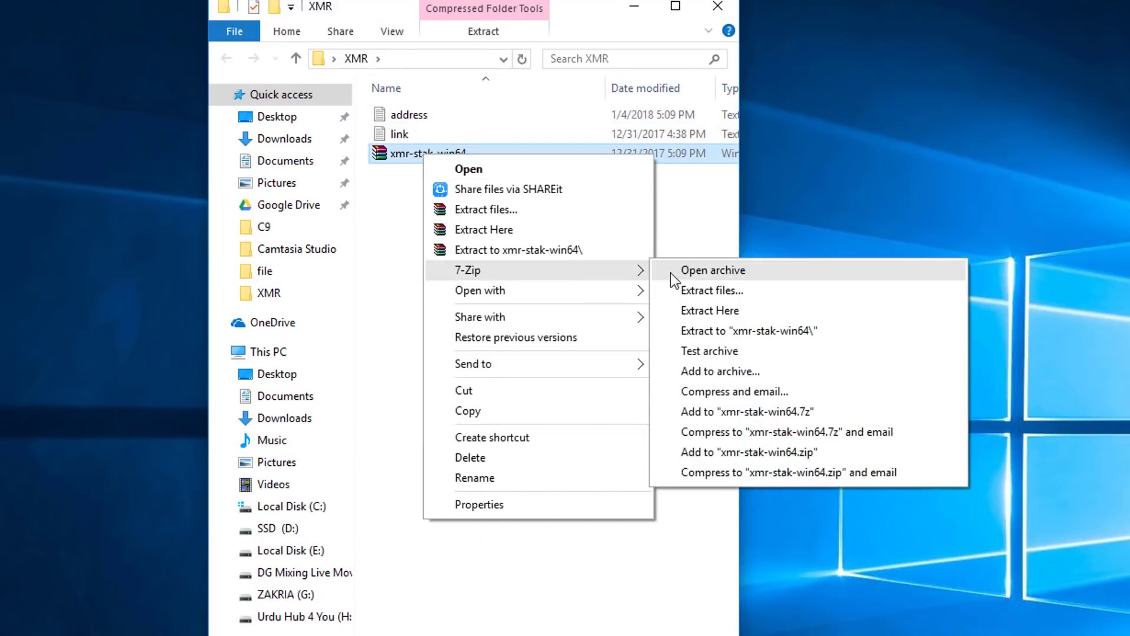
left_click(725, 291)
left_click(517, 484)
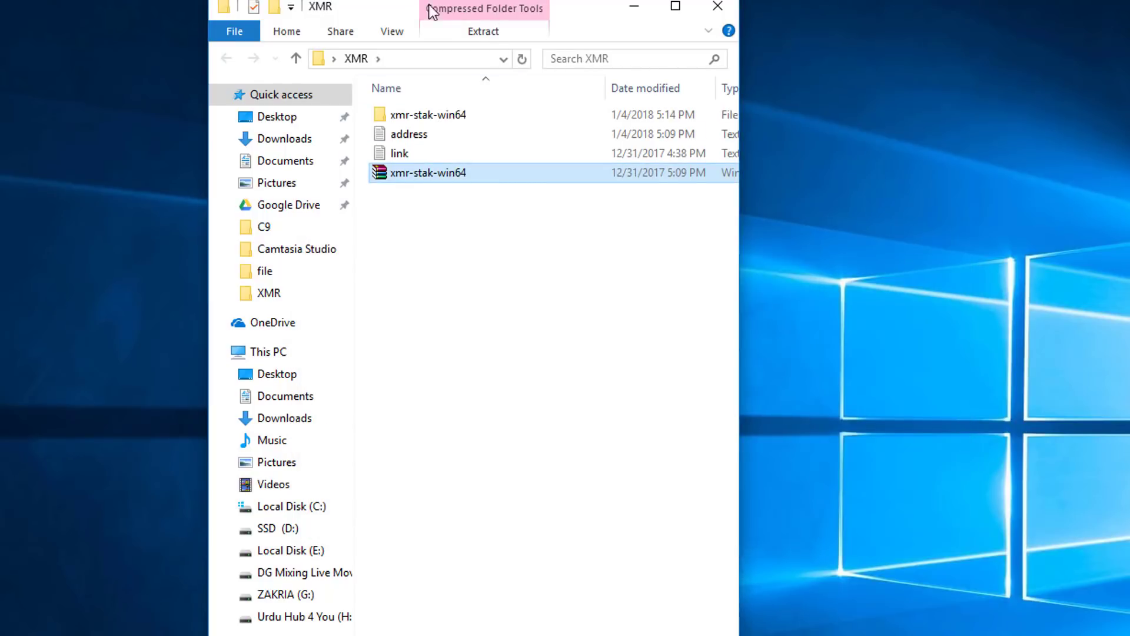
- Open the nested xmr-stak-win64 folder holding the miner files and move its window to a clear area of the desktop
left_click_drag(429, 8, 374, 44)
double_click(383, 151)
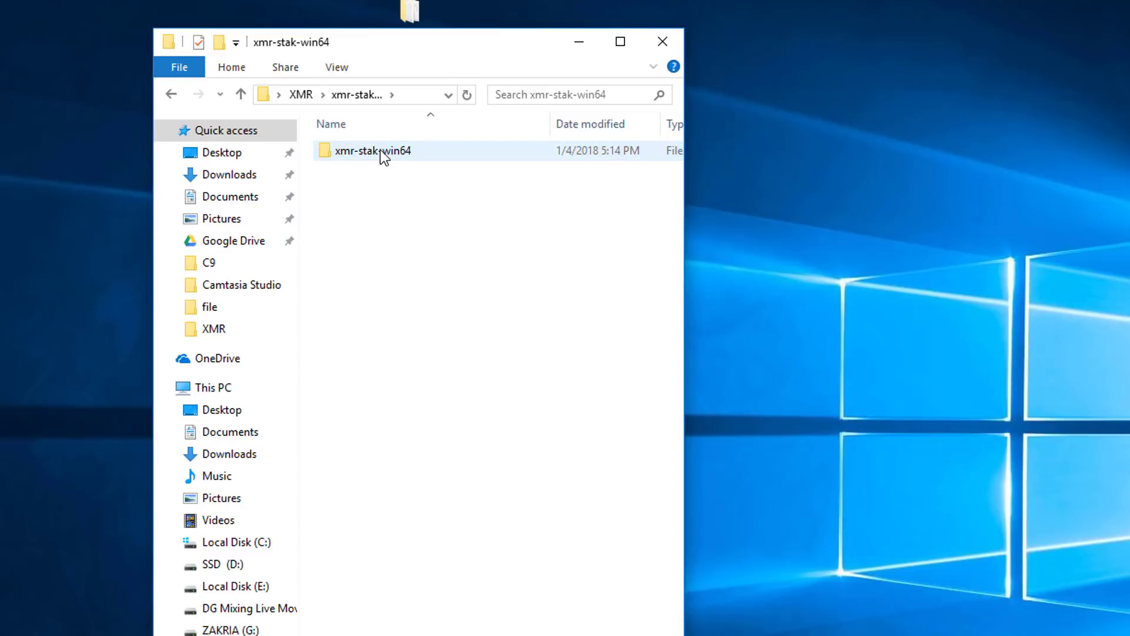
double_click(380, 150)
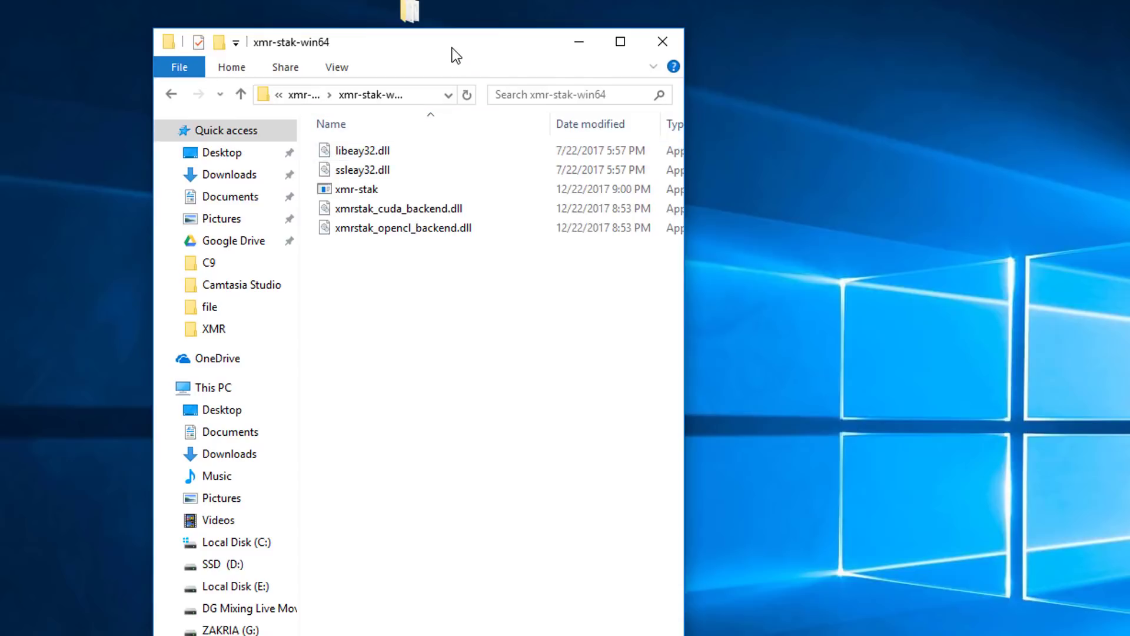
left_click_drag(452, 48, 553, 51)
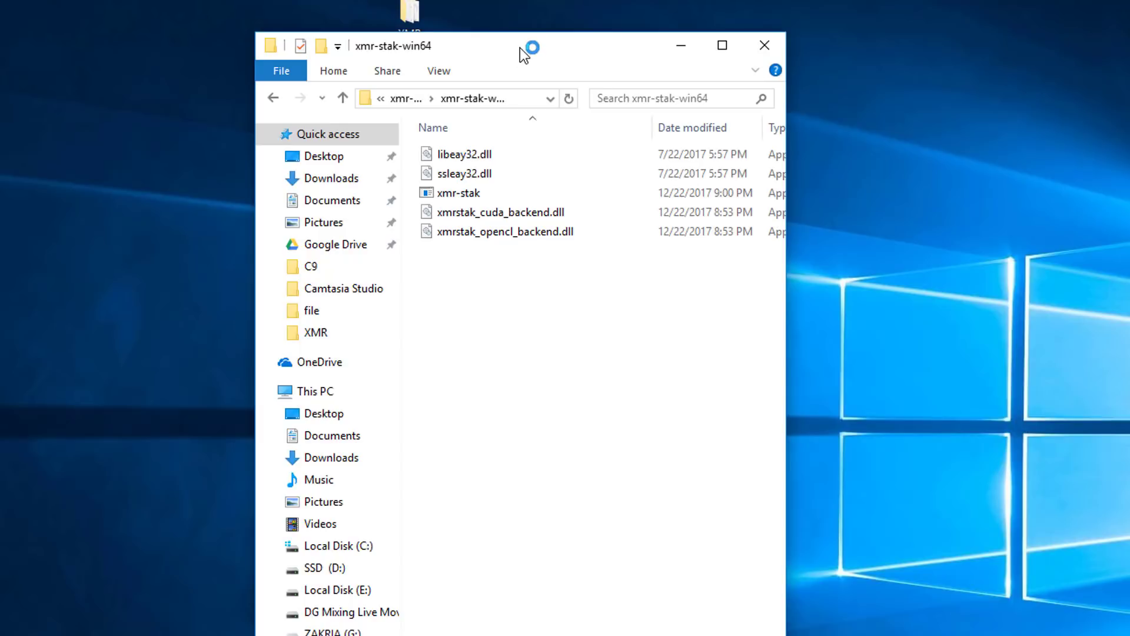
left_click_drag(520, 48, 597, 47)
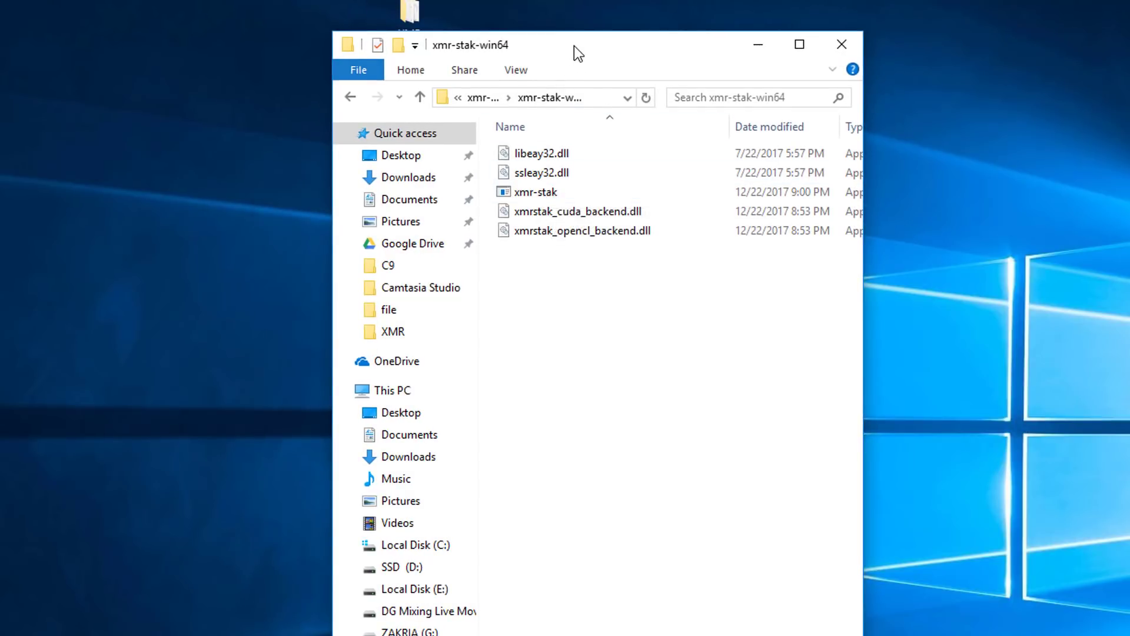
left_click_drag(574, 44, 549, 61)
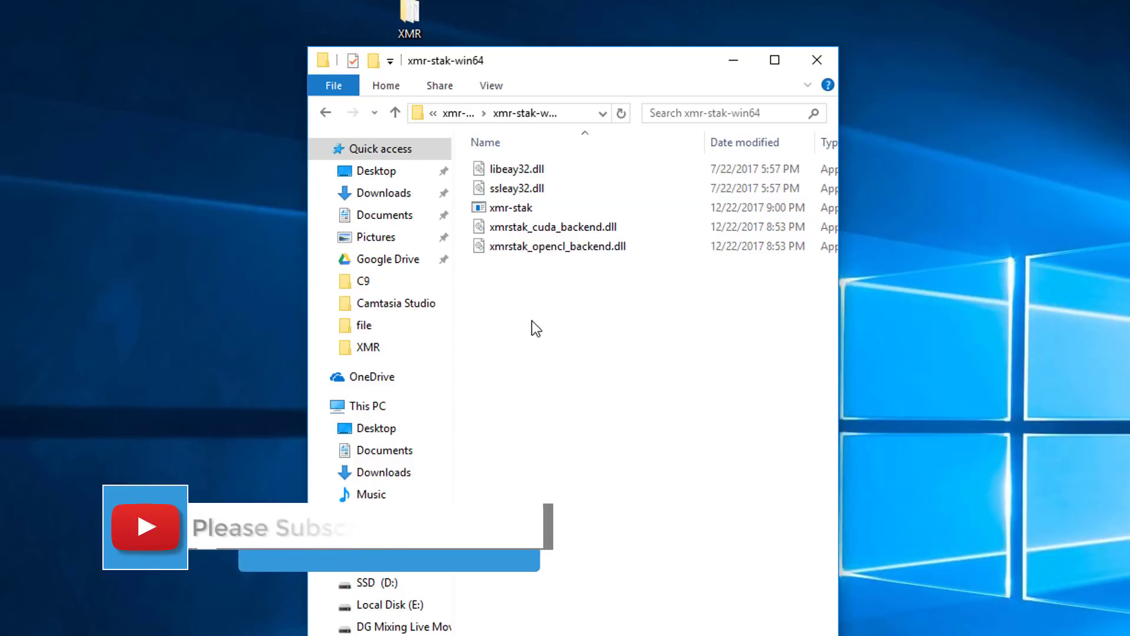
left_click_drag(532, 63, 658, 23)
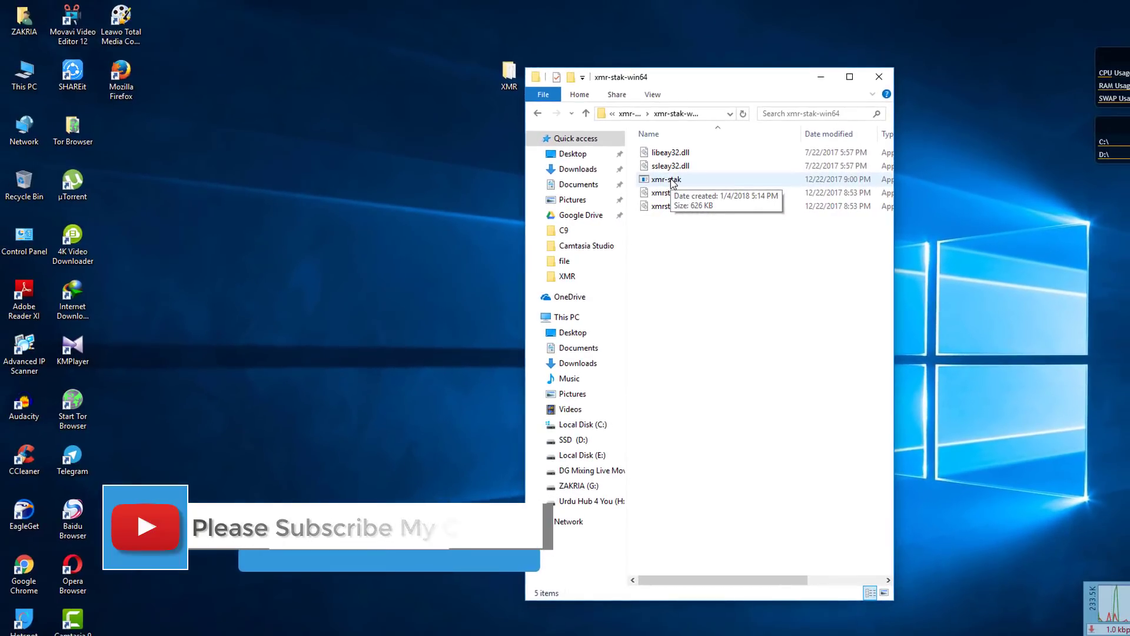
- Run xmr-stak, allow it to make changes to the PC, and close the redundant first console window
double_click(671, 180)
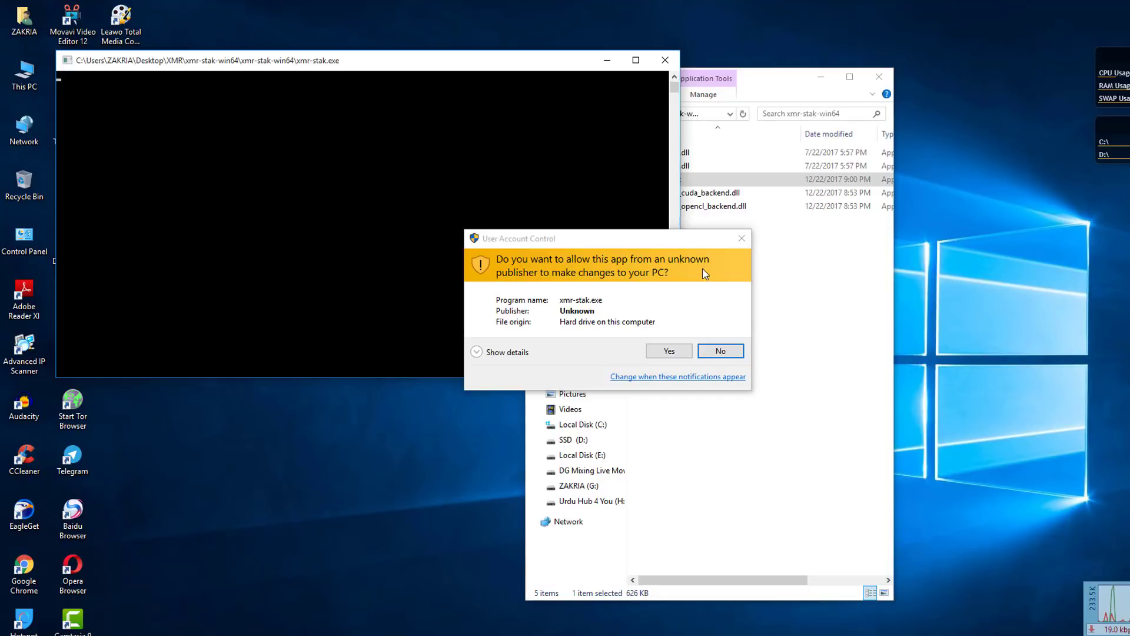
left_click(652, 351)
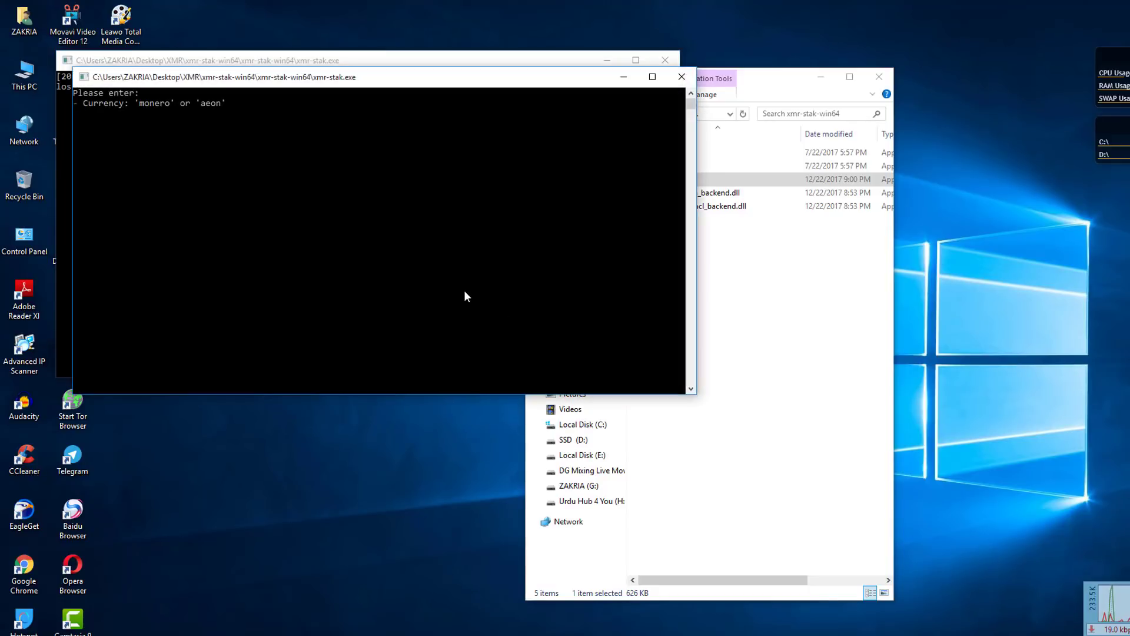
left_click_drag(498, 84, 577, 248)
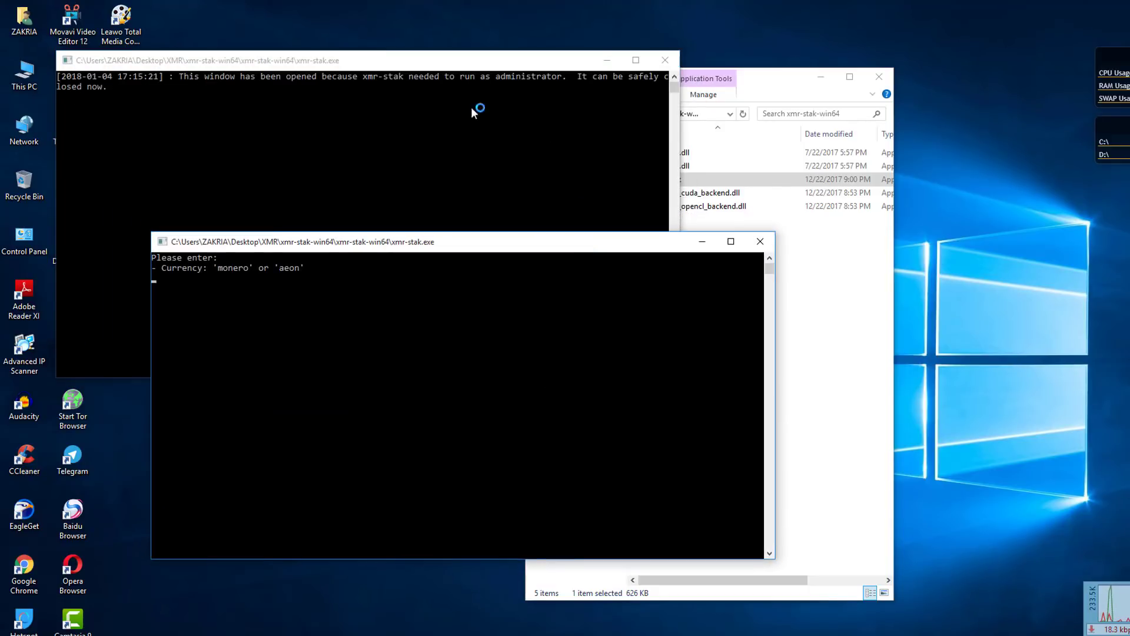
left_click(664, 60)
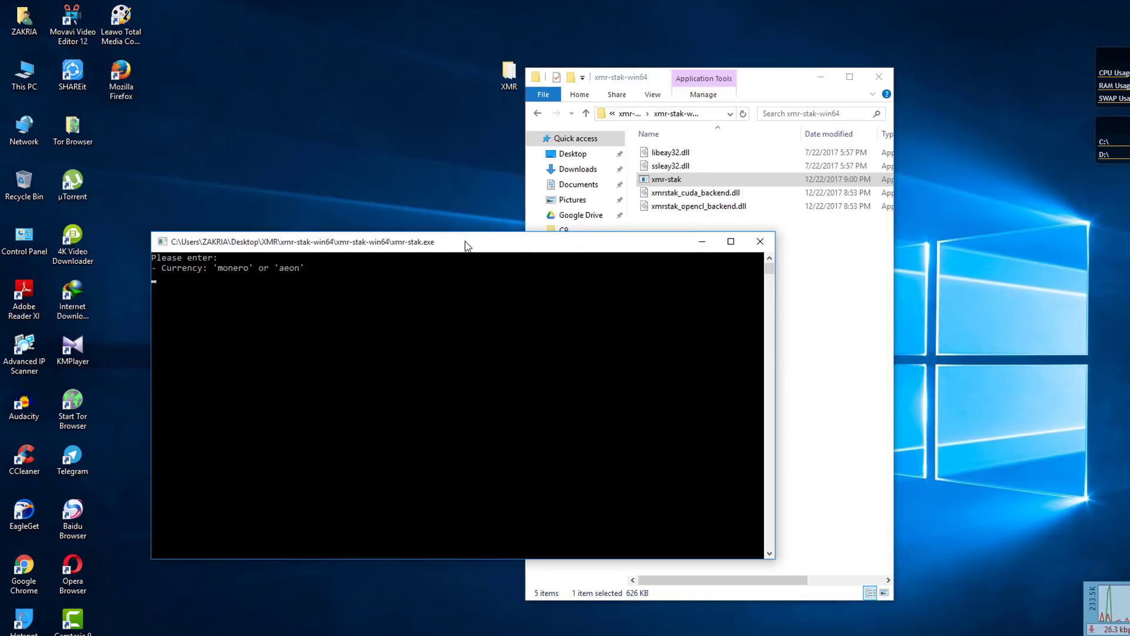
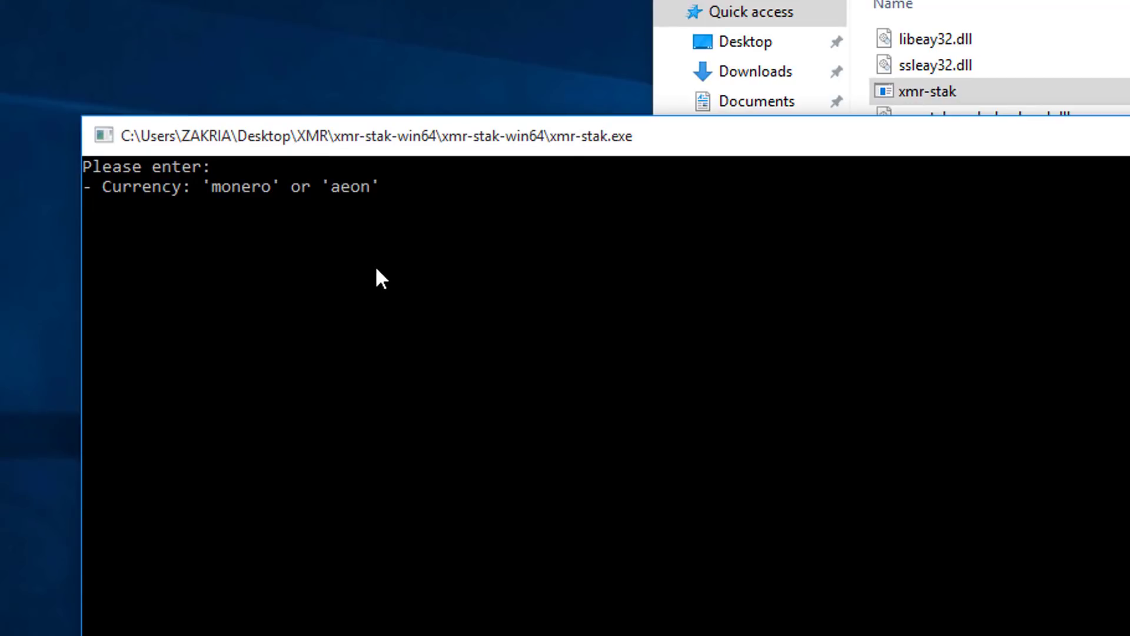
- Enter monero as the currency at the xmr-stak setup prompt
left_click_drag(424, 121, 424, 124)
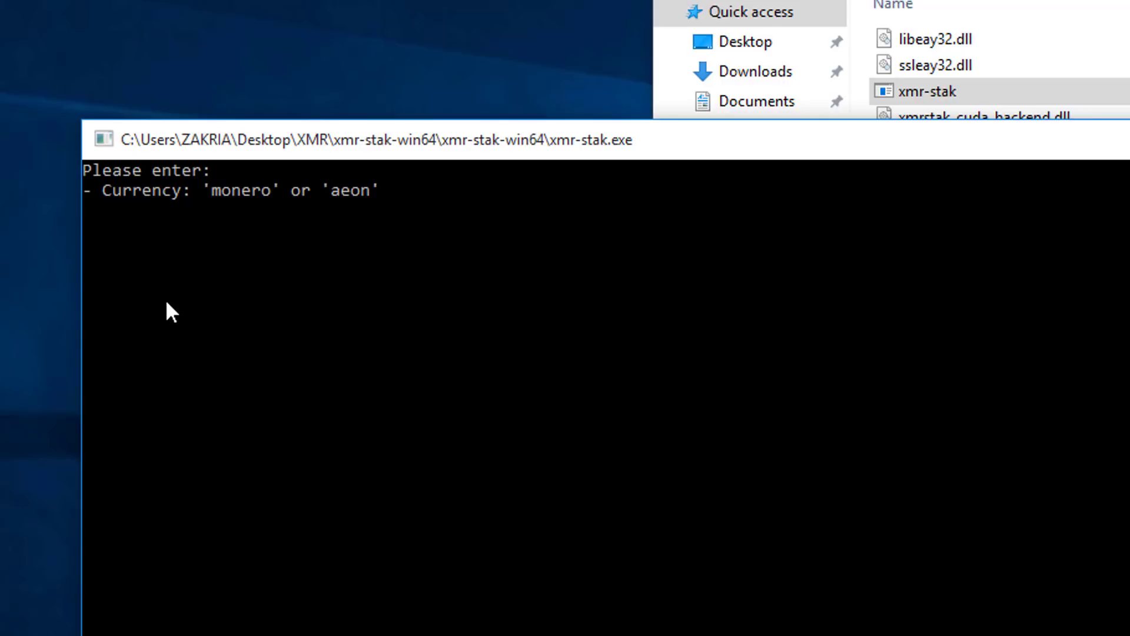
type("monero")
key("Return")
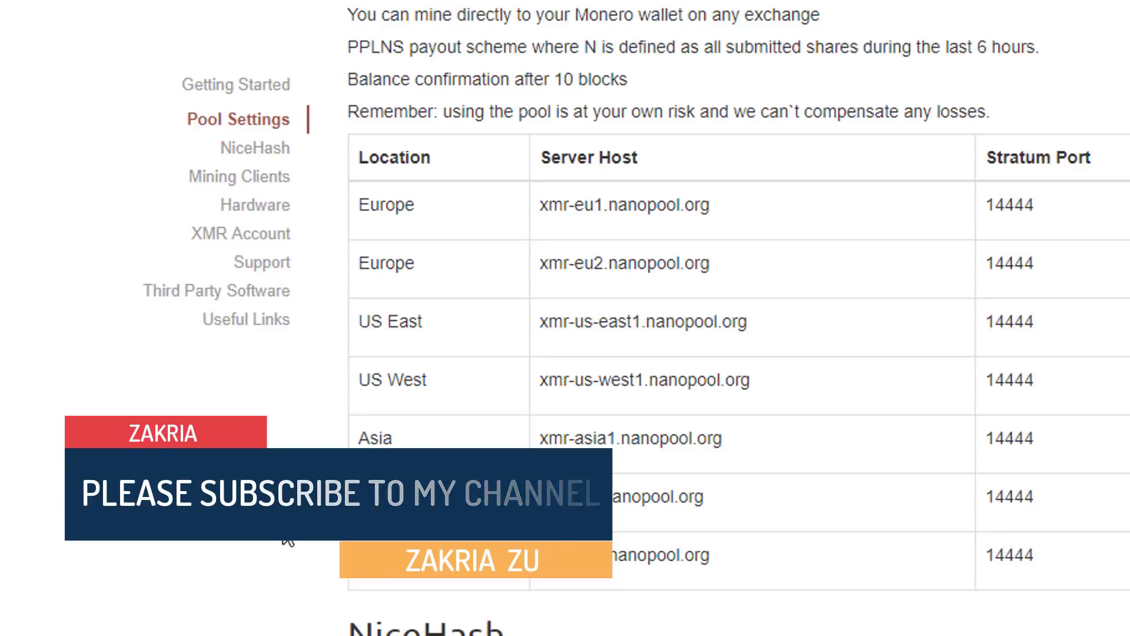
- Copy the Asia server host xmr-asia1.nanopool.org from Nanopool's pool settings table
scroll(800, 318, "down", 2)
left_click_drag(732, 319, 546, 320)
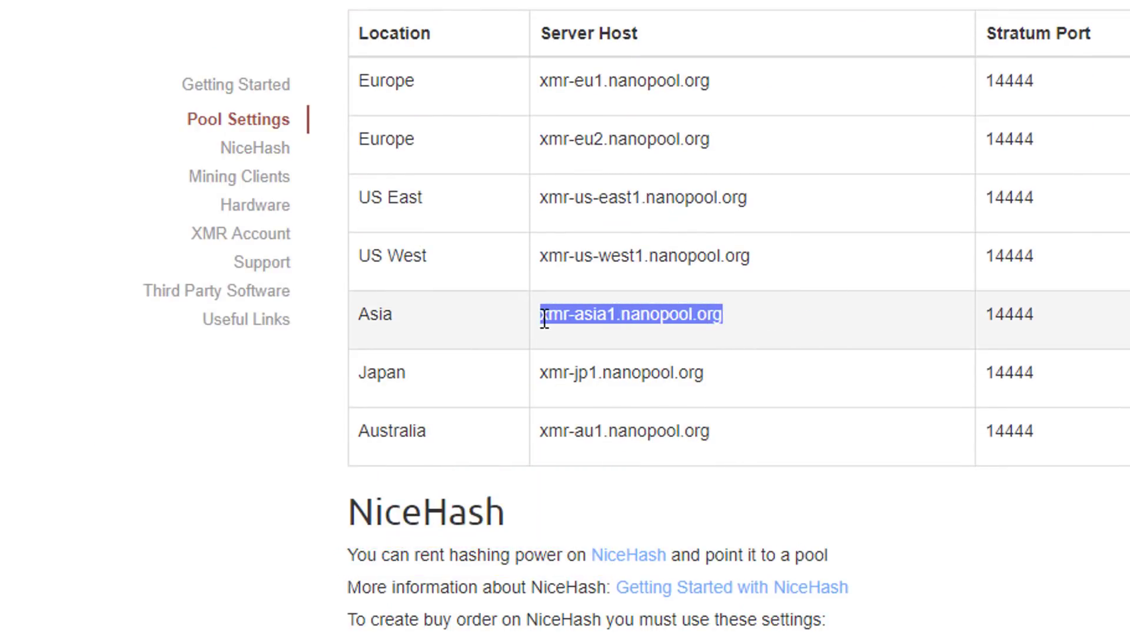
right_click(591, 312)
left_click(641, 326)
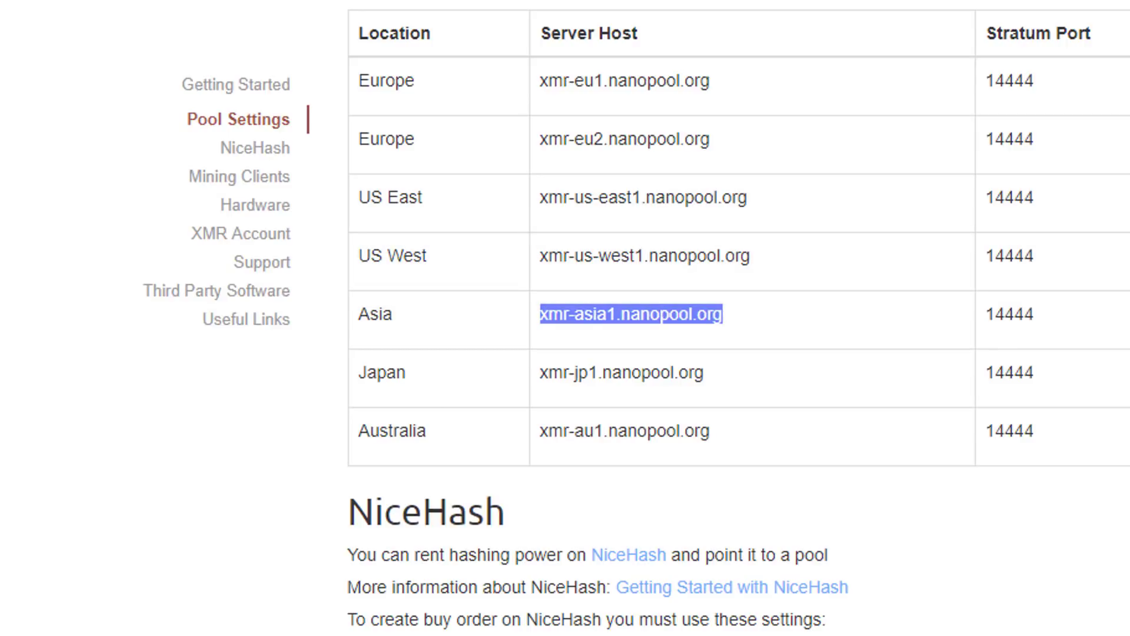
- Paste the copied host below Payment_Id in the address note, add a colon after it, and return to the pool settings table
left_click(588, 633)
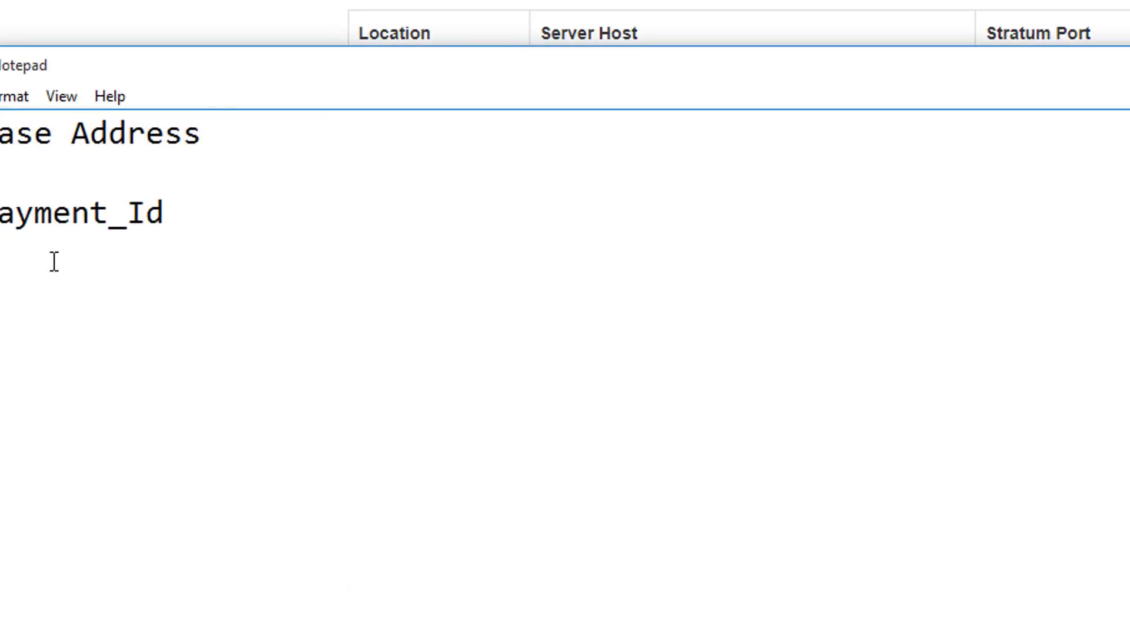
left_click_drag(224, 66, 323, 60)
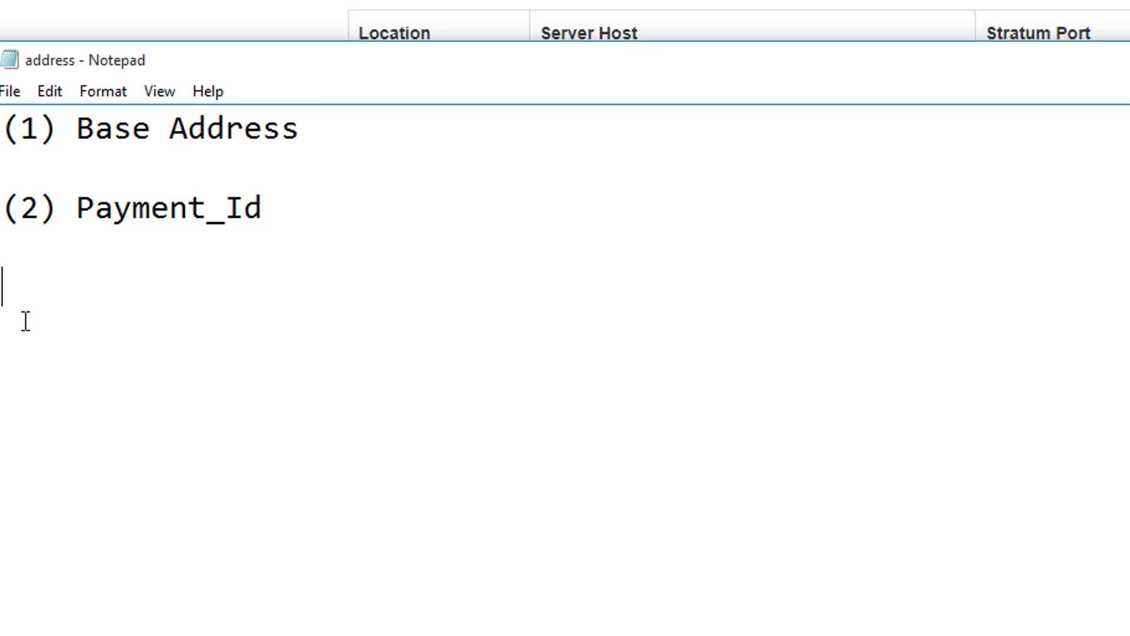
key("Return")
key("Return")
right_click(28, 374)
left_click(214, 478)
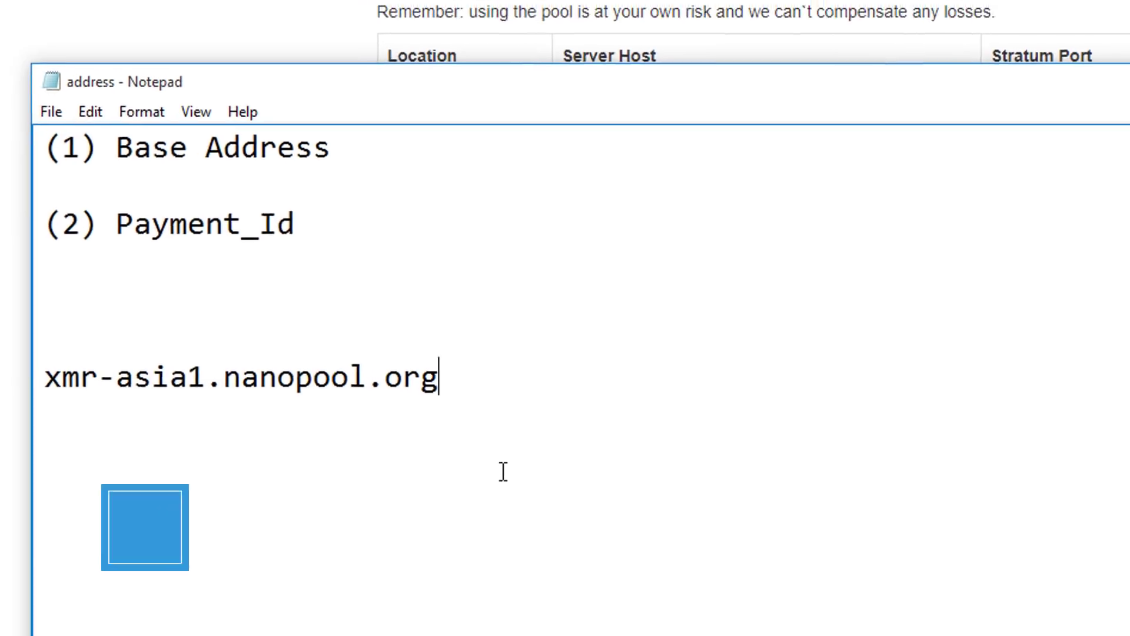
type(":")
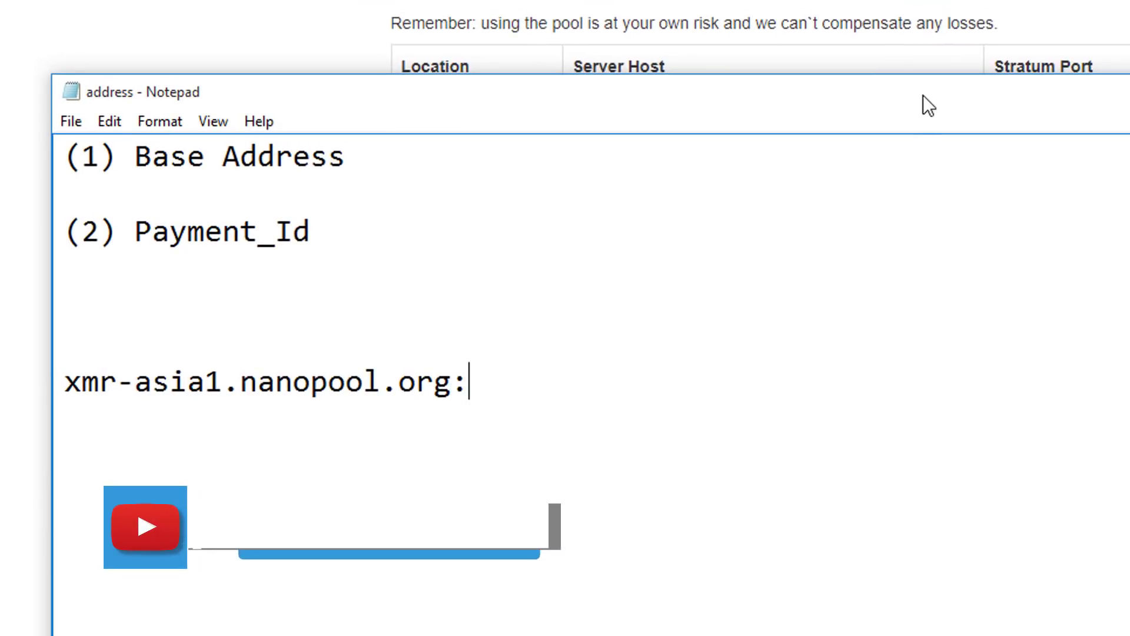
left_click_drag(923, 96, 876, 635)
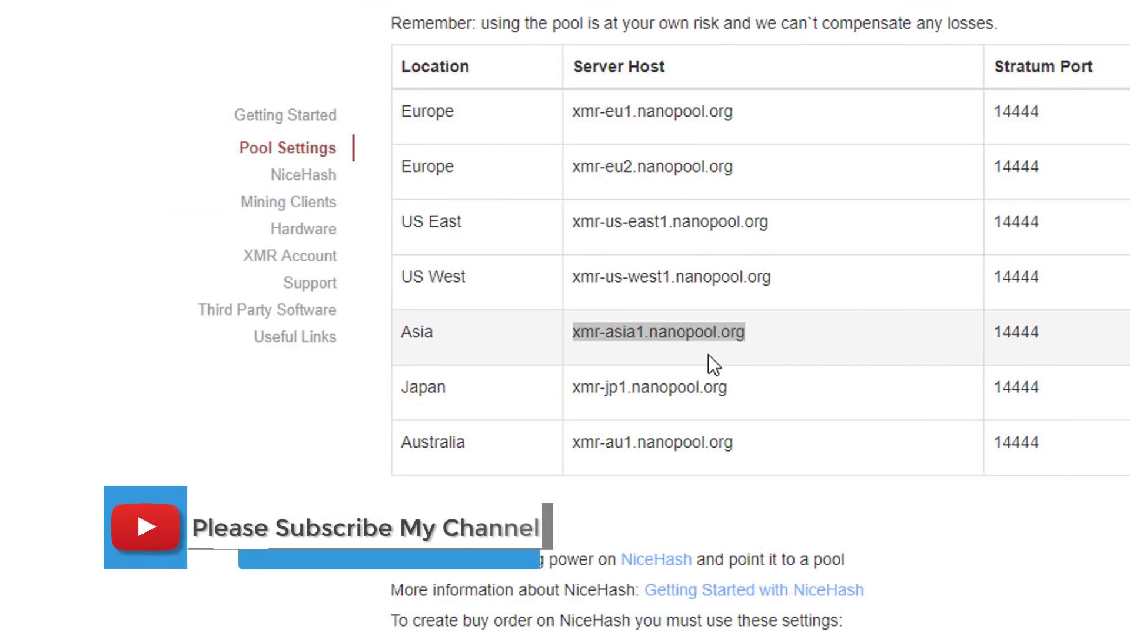
- Copy the Asia server's stratum port 14444 from the pool settings table and paste it after the colon in the address note
left_click_drag(1040, 333, 989, 334)
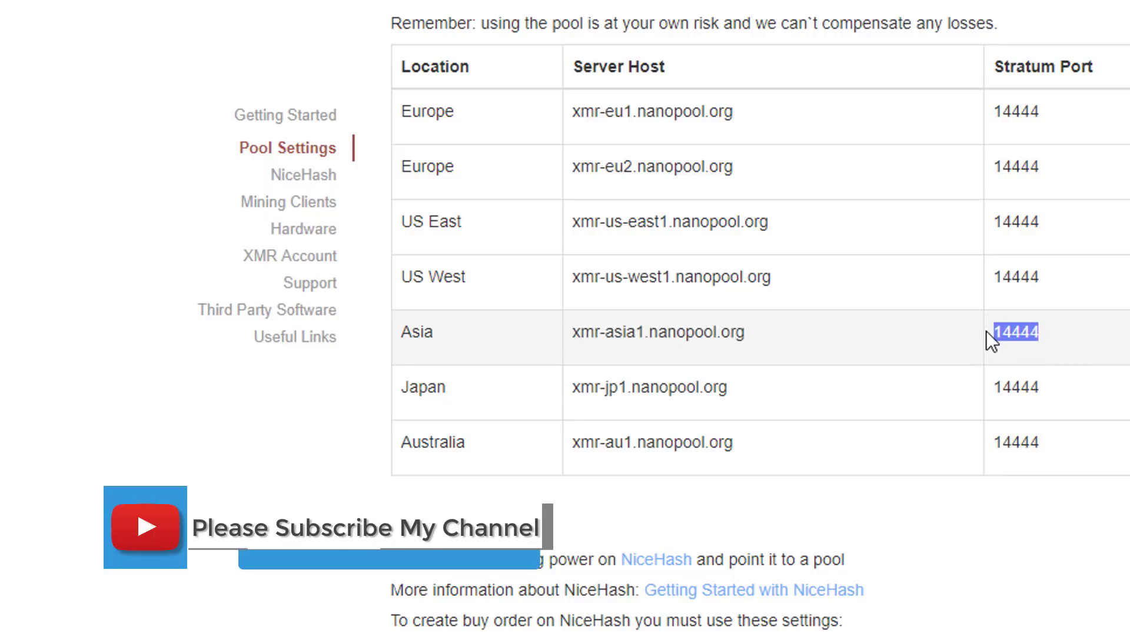
right_click(1013, 332)
left_click(1043, 343)
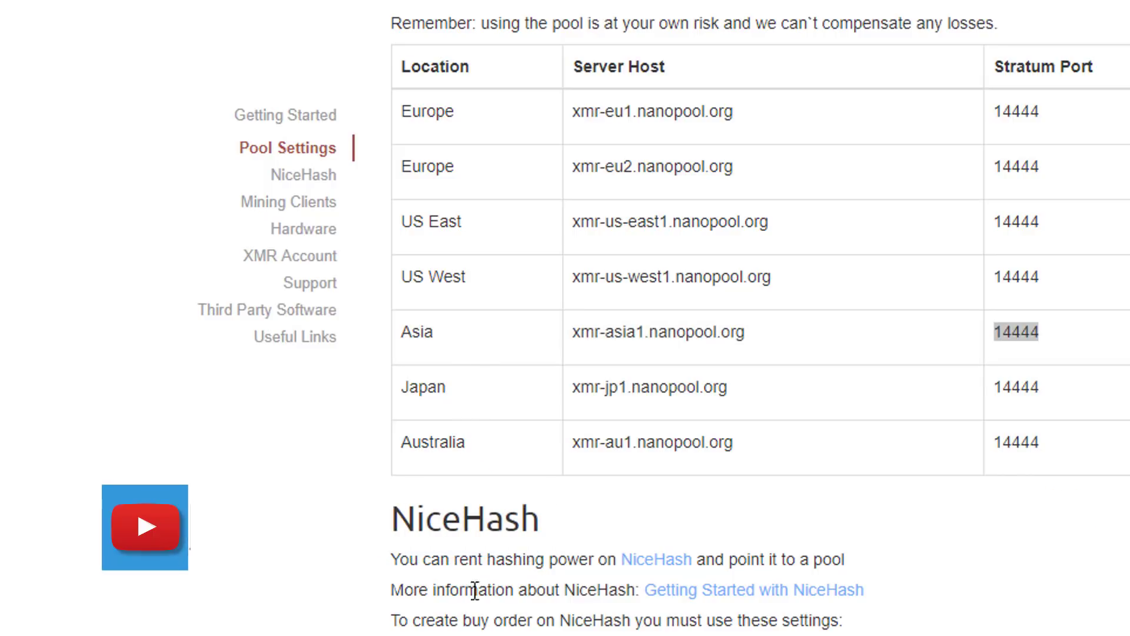
left_click_drag(465, 635, 429, 183)
left_click(399, 471)
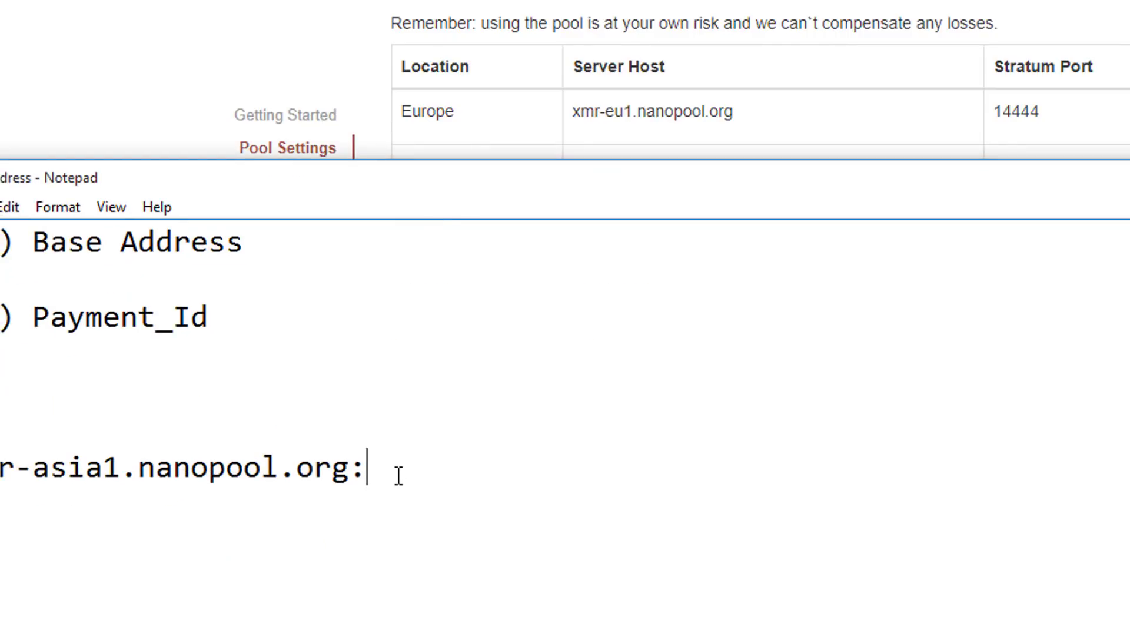
right_click(393, 472)
left_click(468, 574)
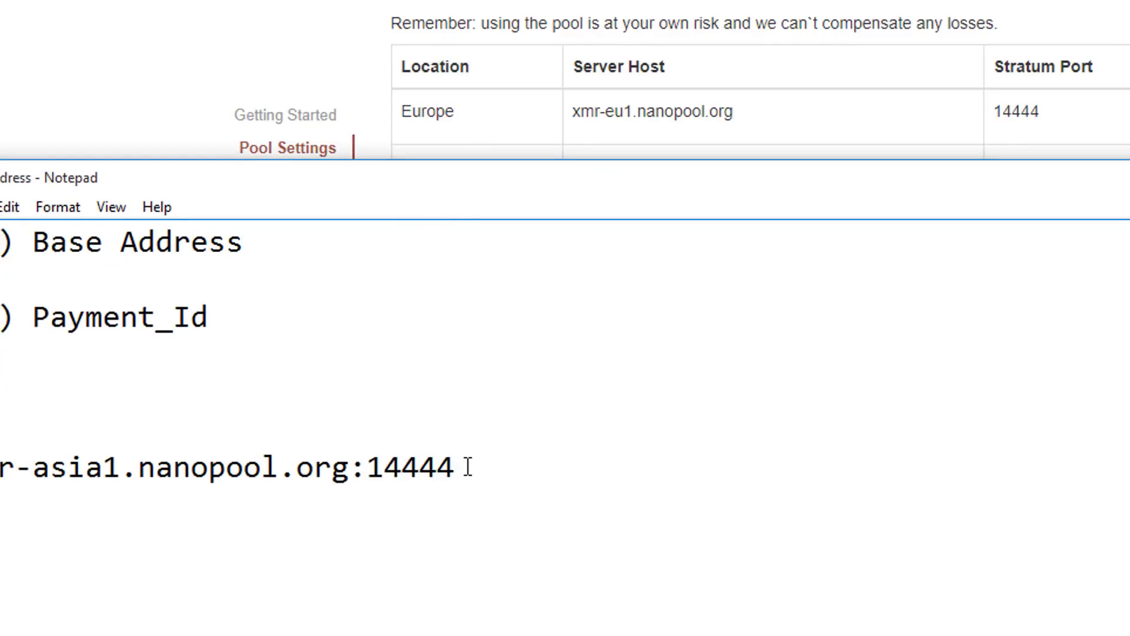
- Copy xmr-asia1.nanopool.org:14444 from the note and enter it at the xmr-stak pool address prompt
left_click_drag(479, 471, 303, 466)
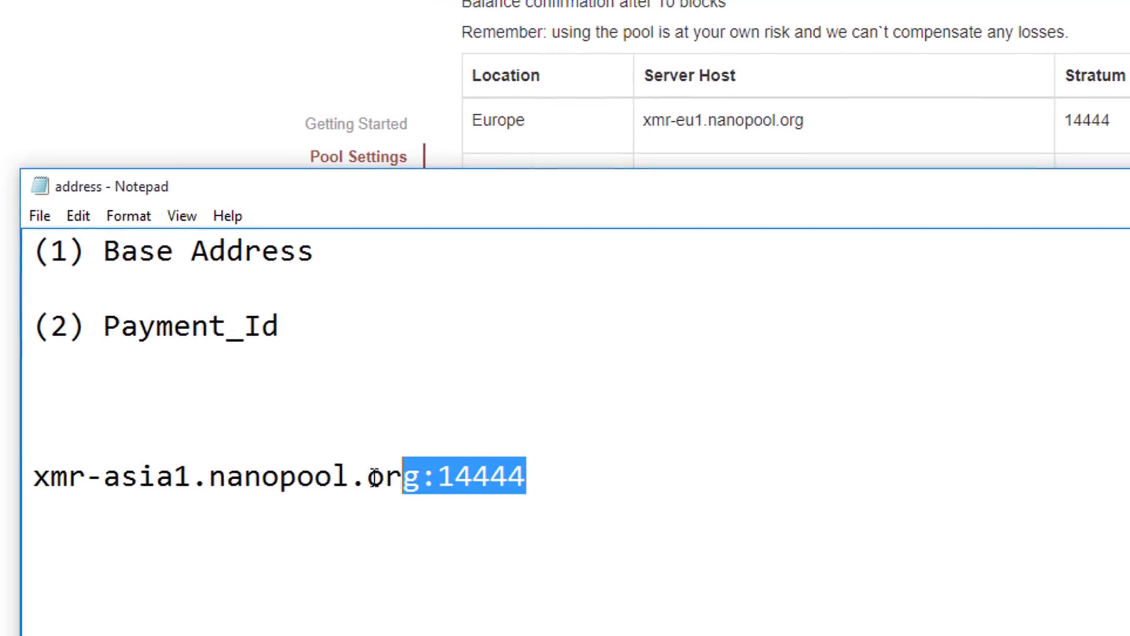
left_click_drag(374, 476, 33, 476)
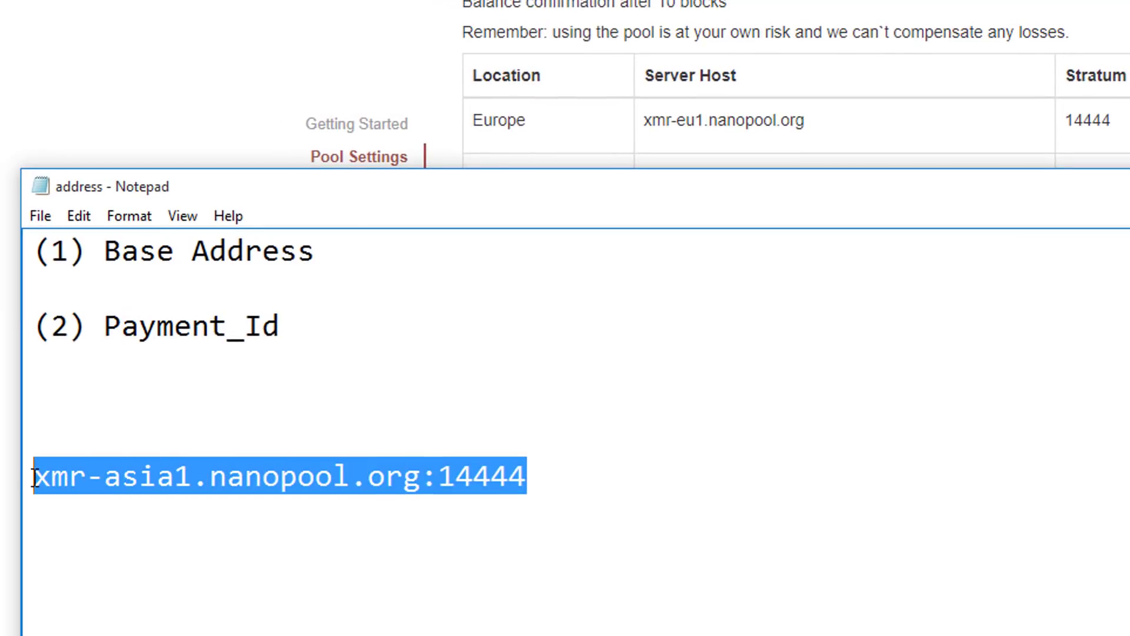
right_click(81, 479)
left_click(137, 556)
key("alt+Tab")
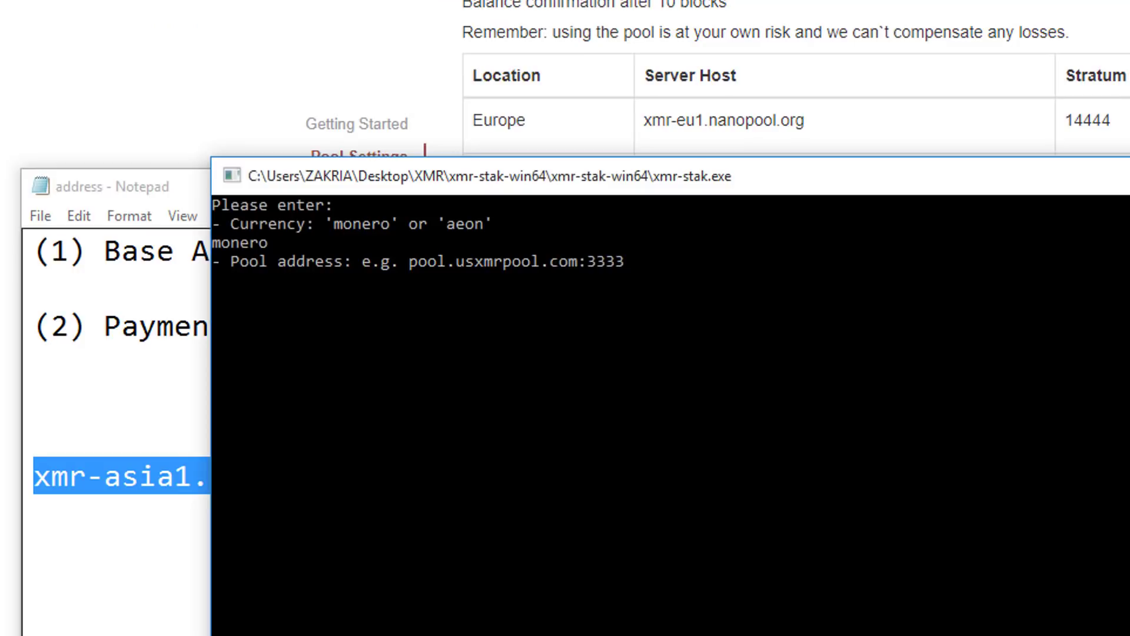
right_click(249, 305)
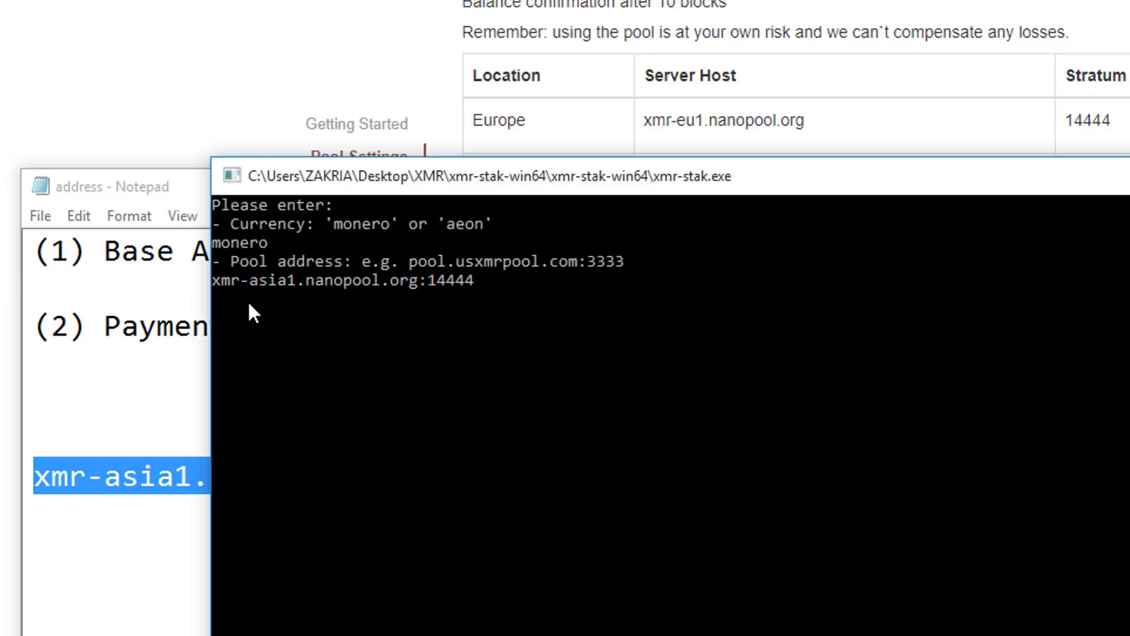
key("Return")
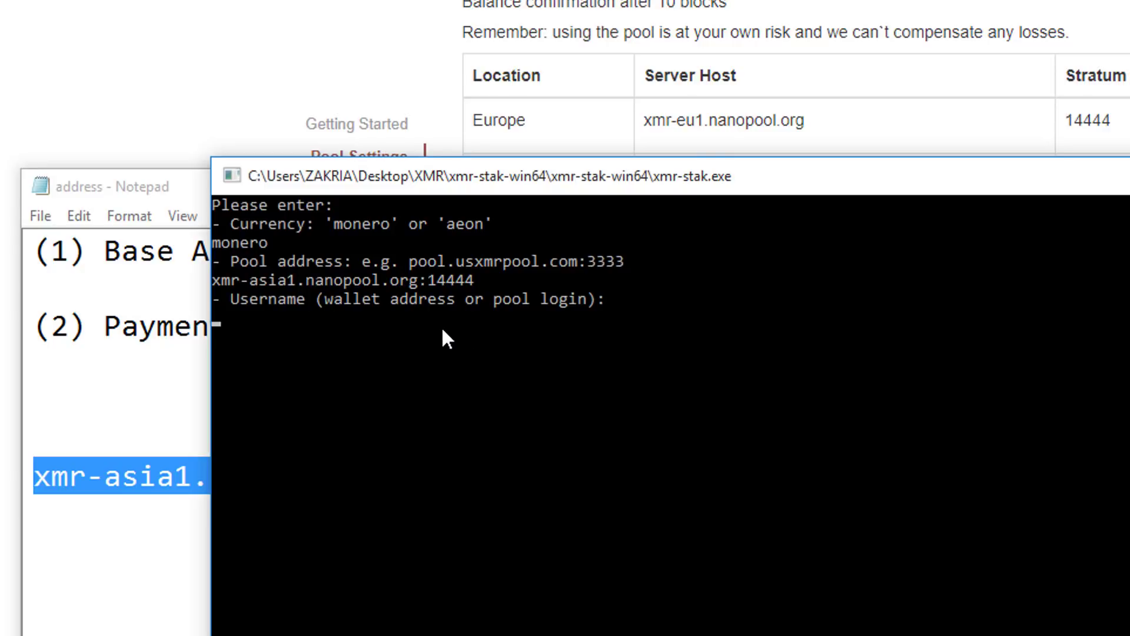
- Copy the My Rig Monero deposit address from the coin wallet's deposits page and switch to the address note
left_click_drag(630, 182, 1095, 287)
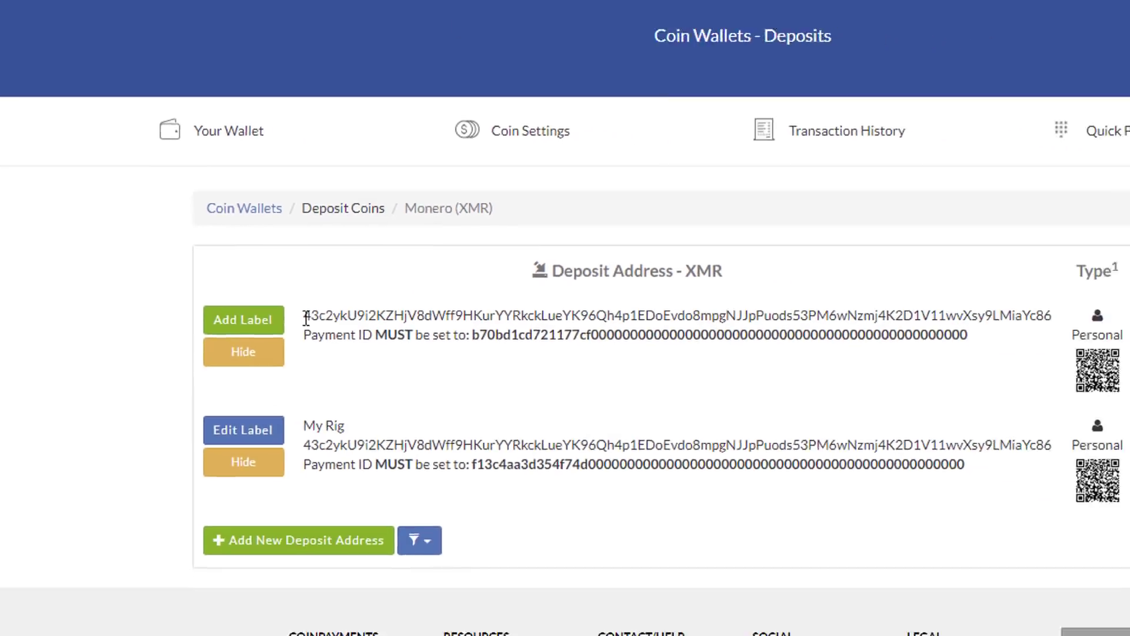
left_click_drag(370, 383, 449, 385)
left_click_drag(323, 278, 917, 275)
left_click(324, 355)
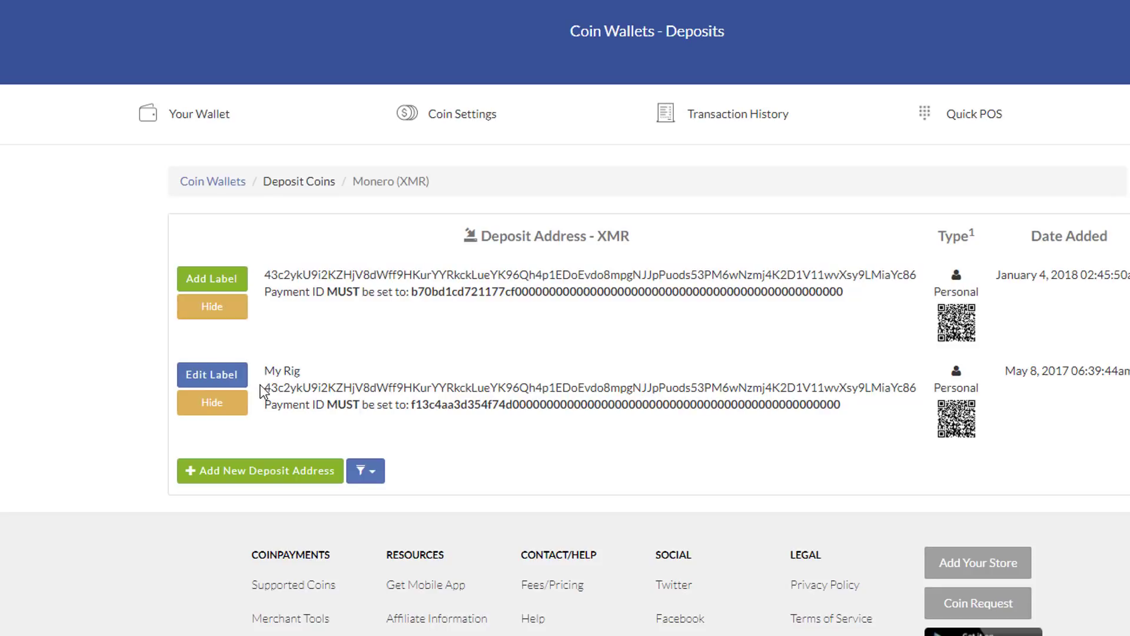
left_click_drag(265, 387, 926, 386)
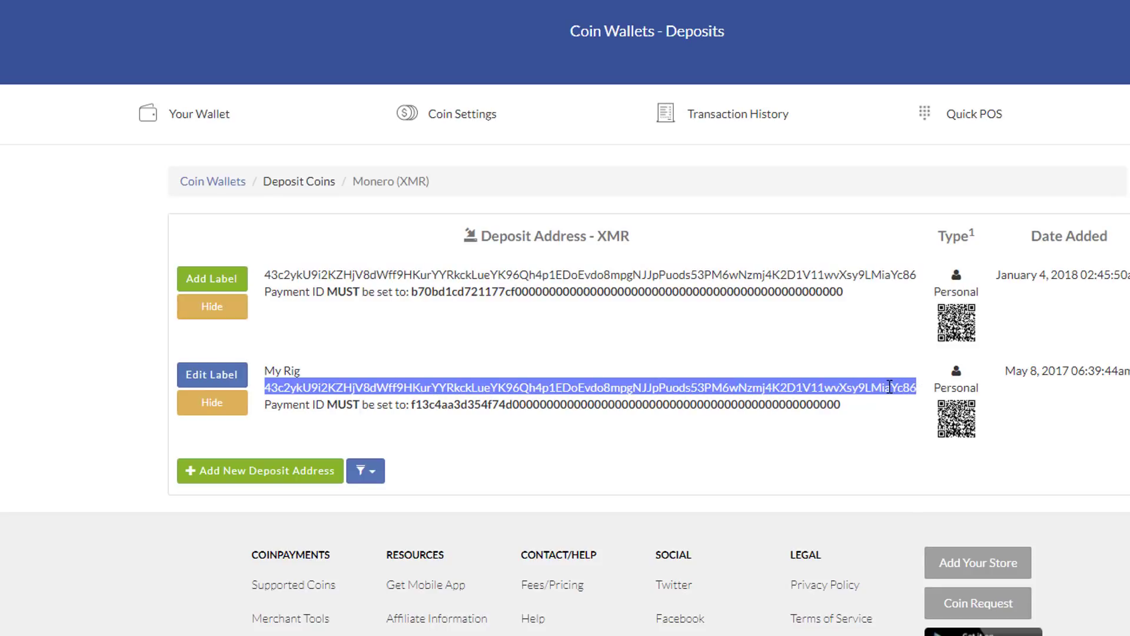
right_click(894, 387)
left_click(921, 396)
key("alt+Tab")
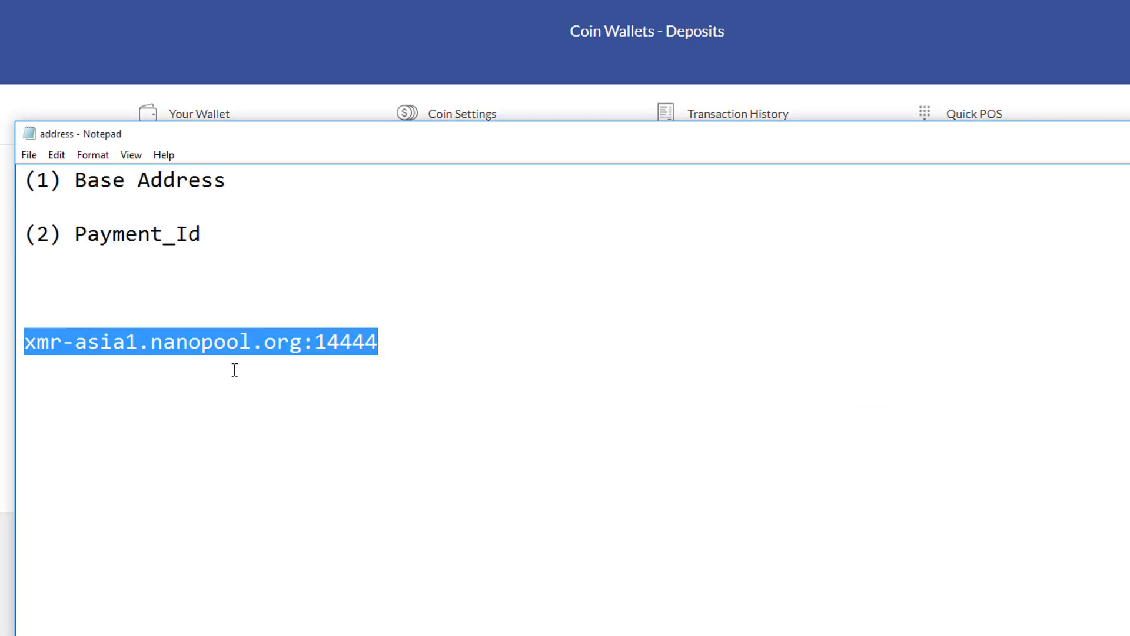
- Paste the wallet address a few lines below the pool address, end it with a period, and return to the deposits page
left_click(426, 373)
key("Return")
key("Return")
key("Return")
key("ctrl+v")
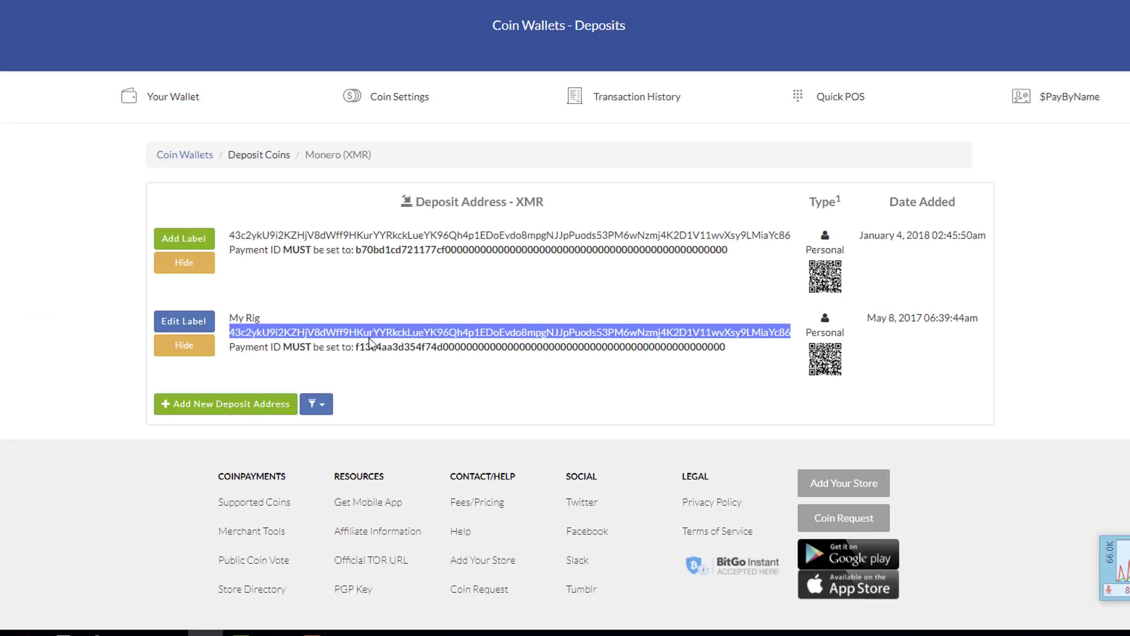
key("alt+Tab")
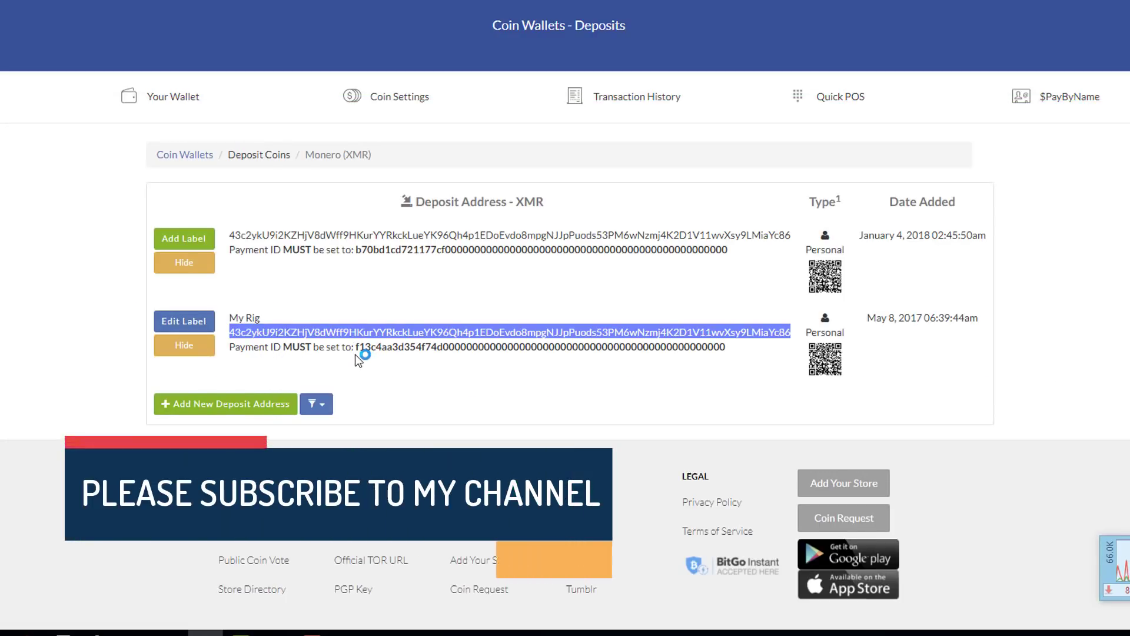
- Copy the My Rig payment ID and paste it after the period following the wallet address in the note
left_click_drag(357, 348, 724, 360)
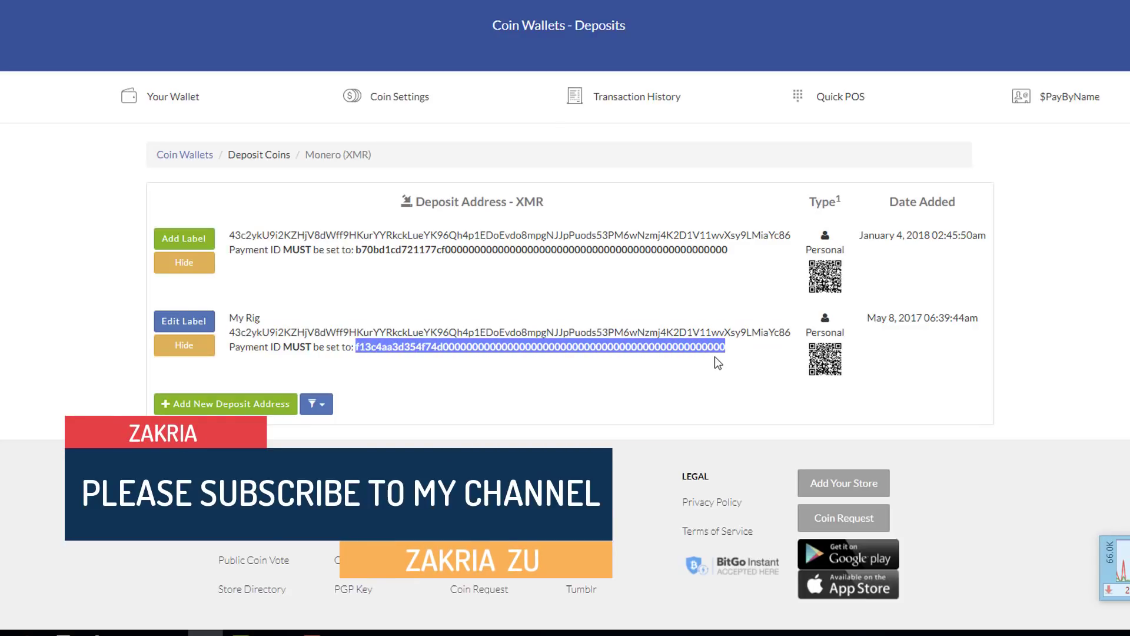
right_click(714, 358)
left_click(730, 364)
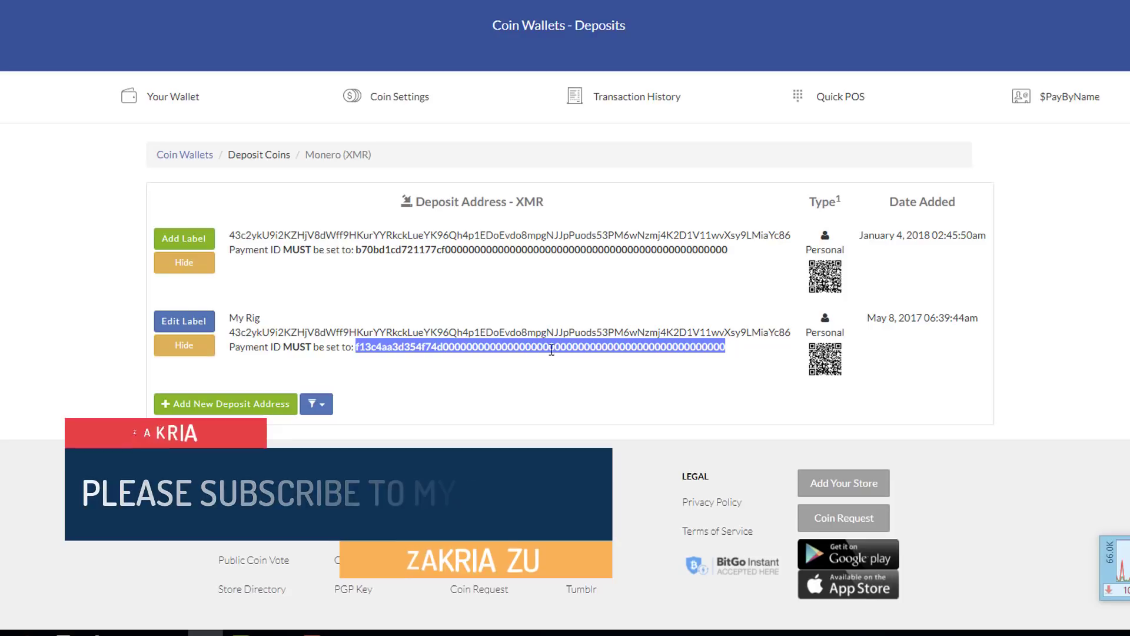
left_click(277, 632)
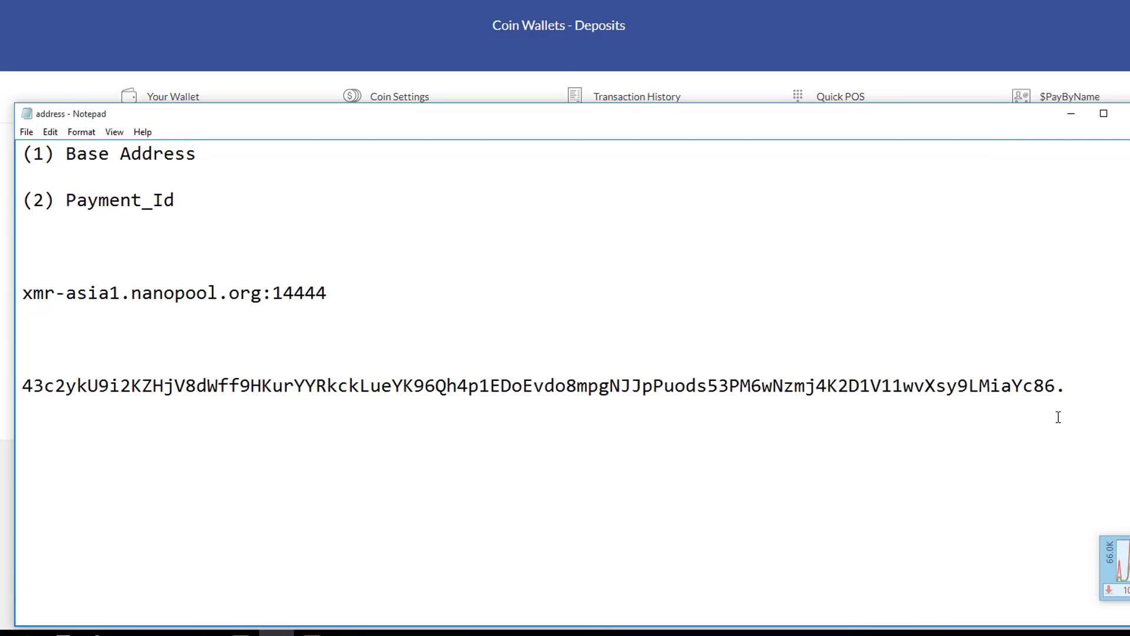
key("ctrl+v")
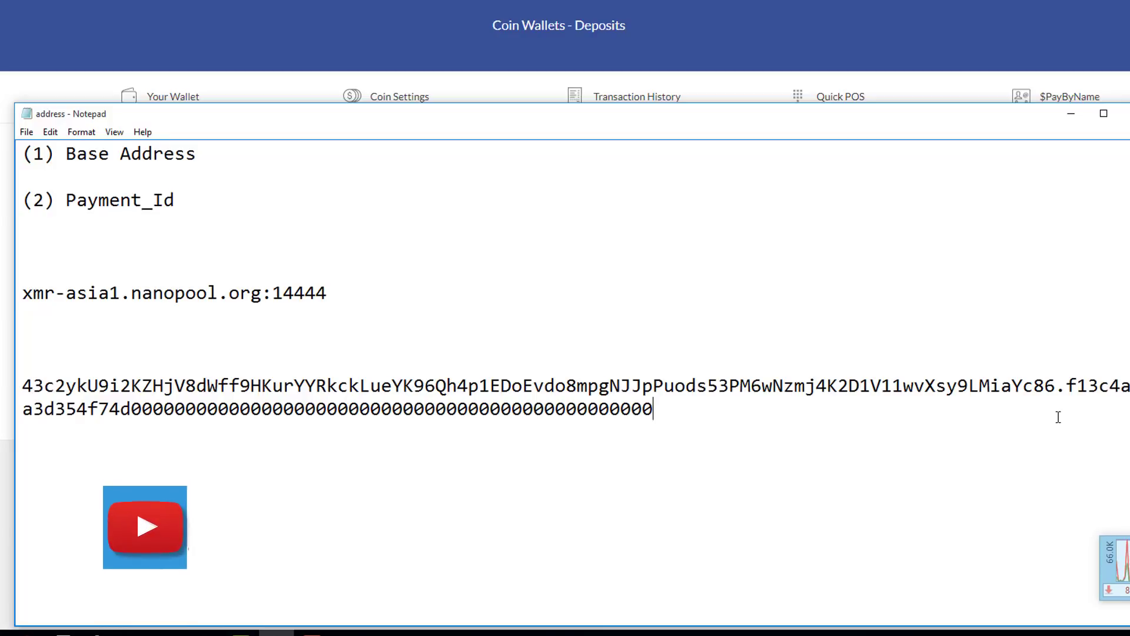
- Append a period, the worker name, a slash and the contact's e-mail to the wallet string in the note
type(".")
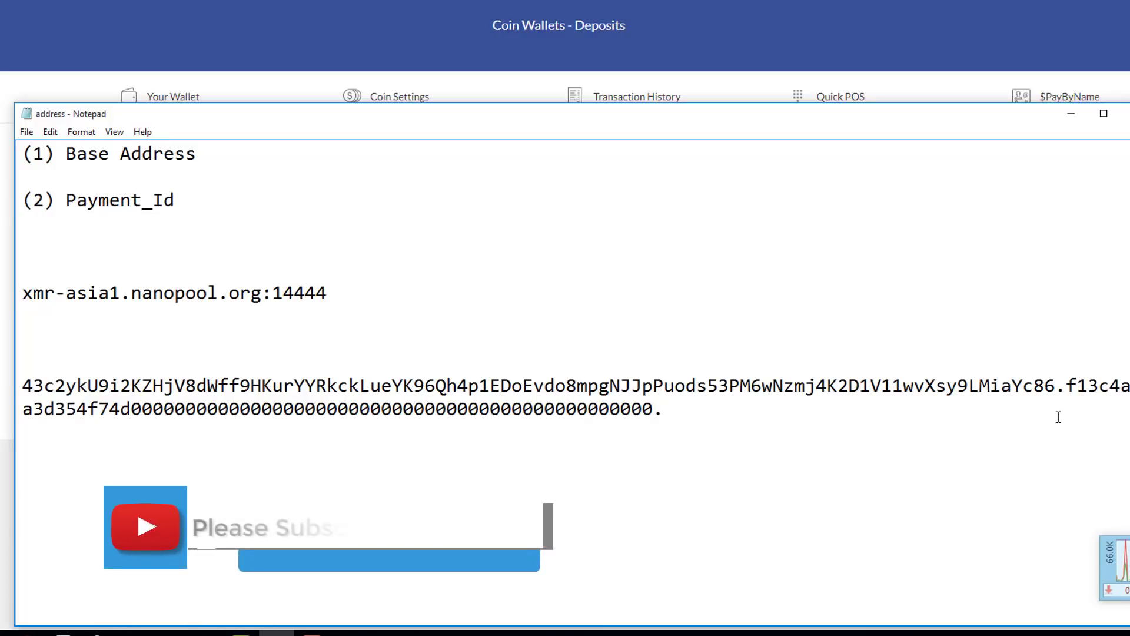
type("Z")
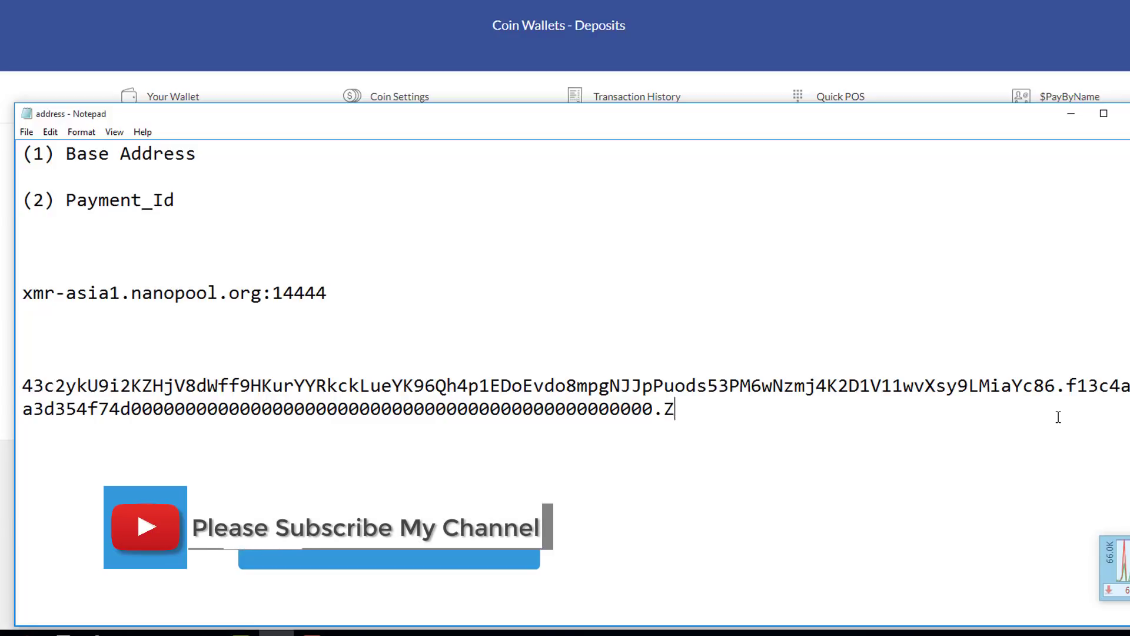
type("akr")
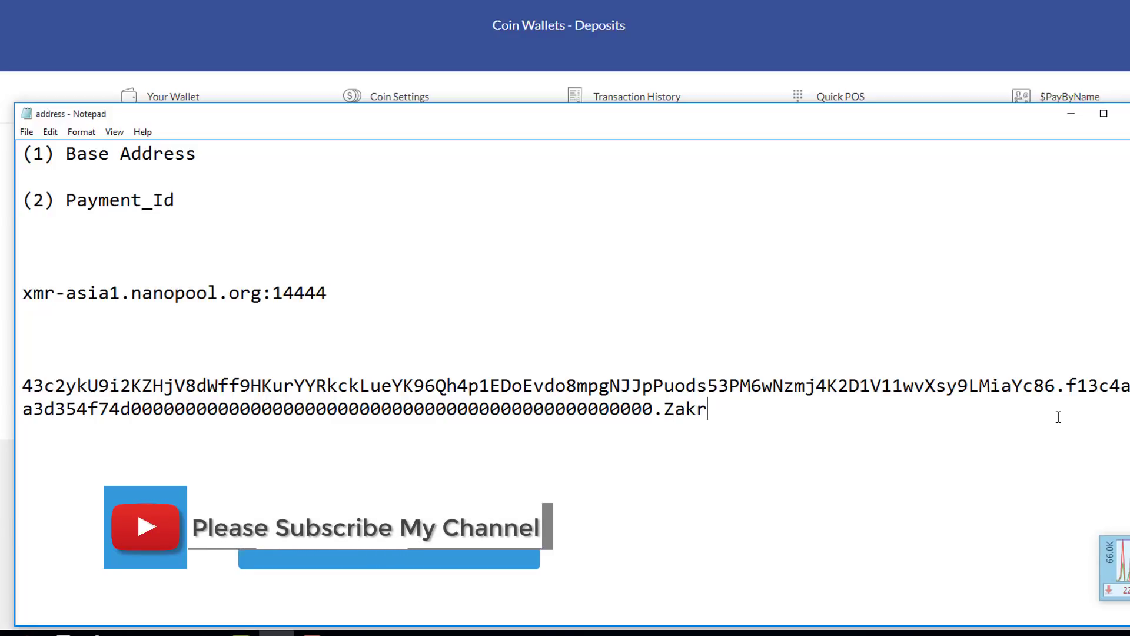
type("ia")
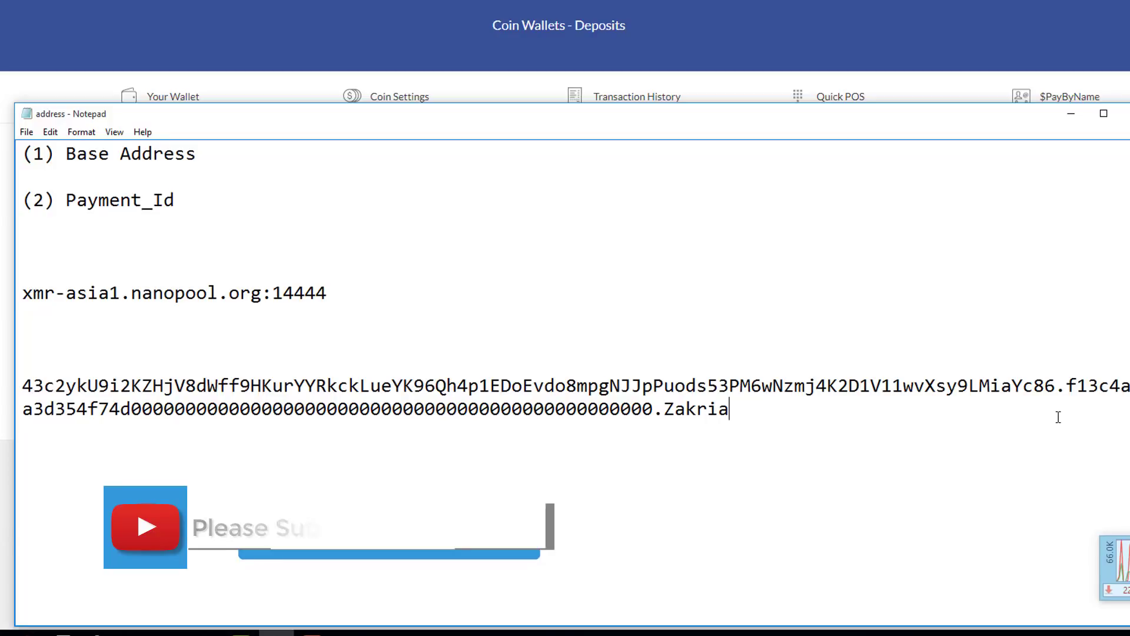
type("/[blurred]gmail.com")
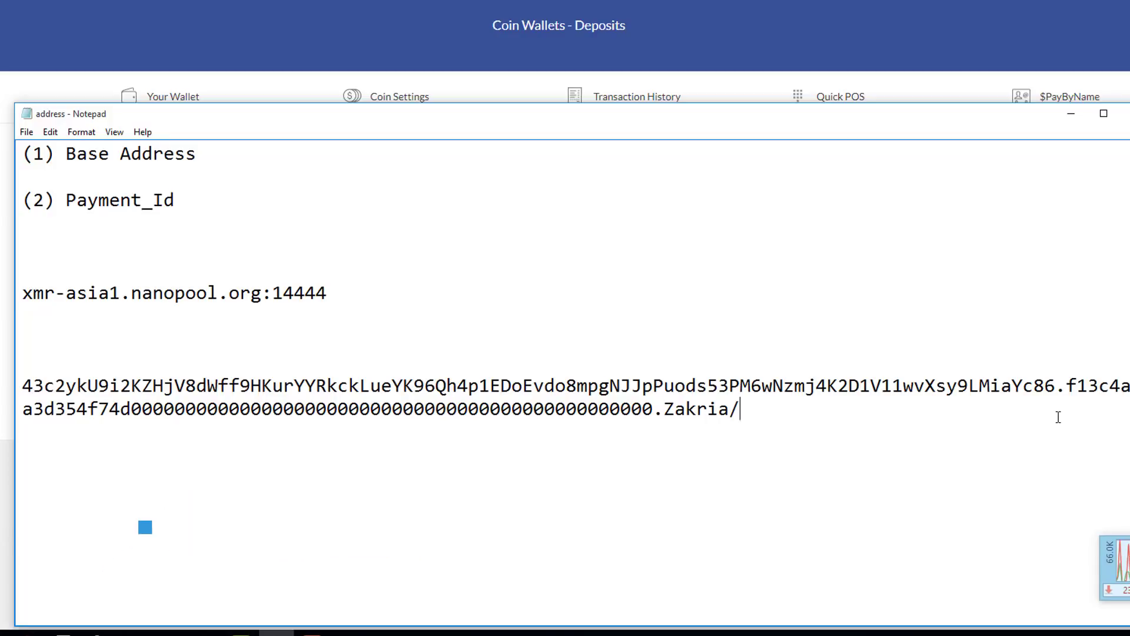
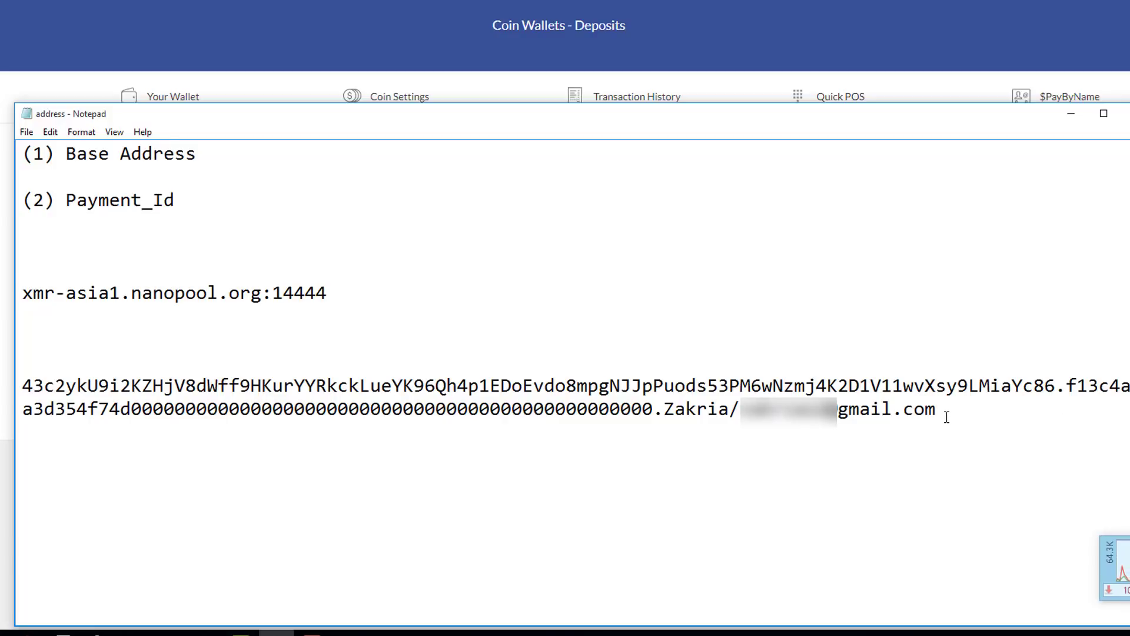
- Copy the complete wallet string from the note and enter it at the xmr-stak username prompt
left_click(474, 435)
left_click_drag(942, 407, 27, 391)
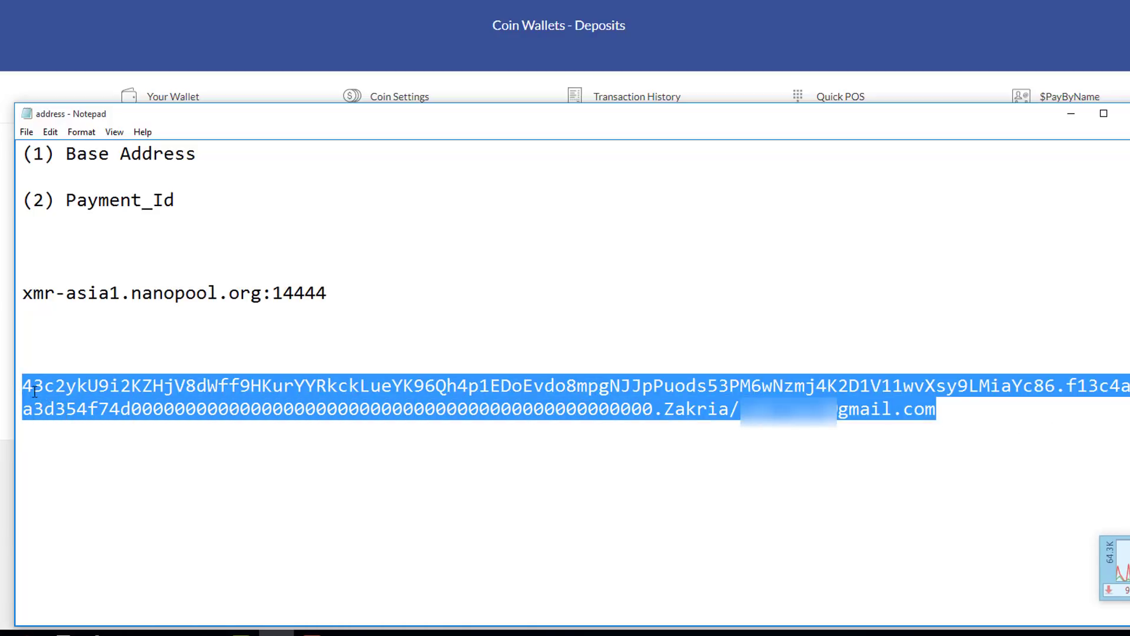
right_click(58, 388)
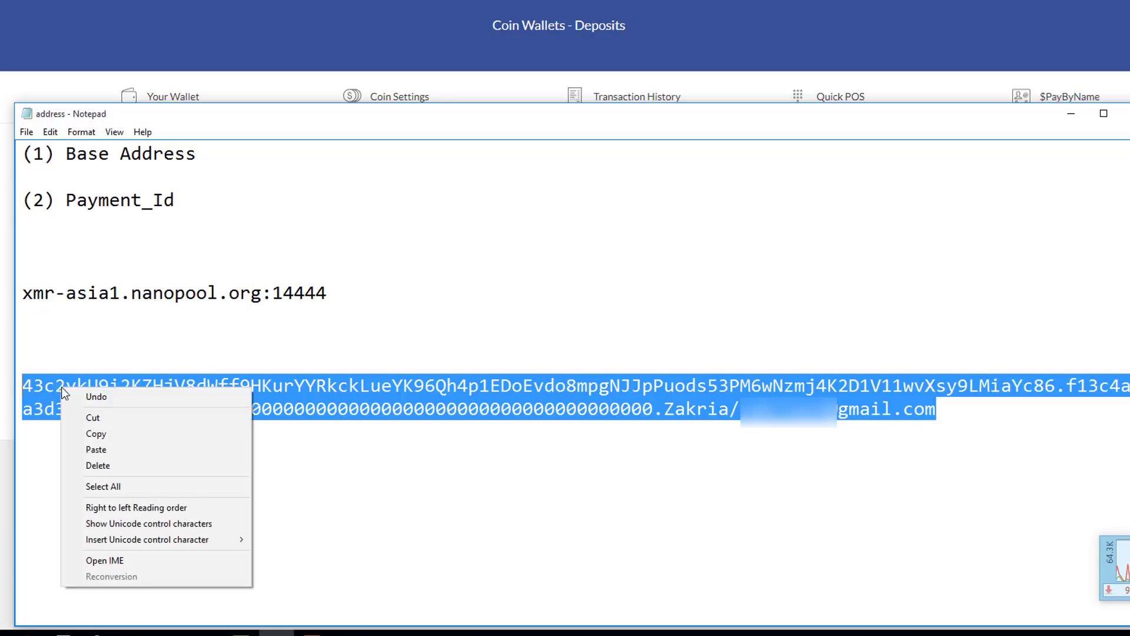
left_click(107, 433)
left_click(348, 633)
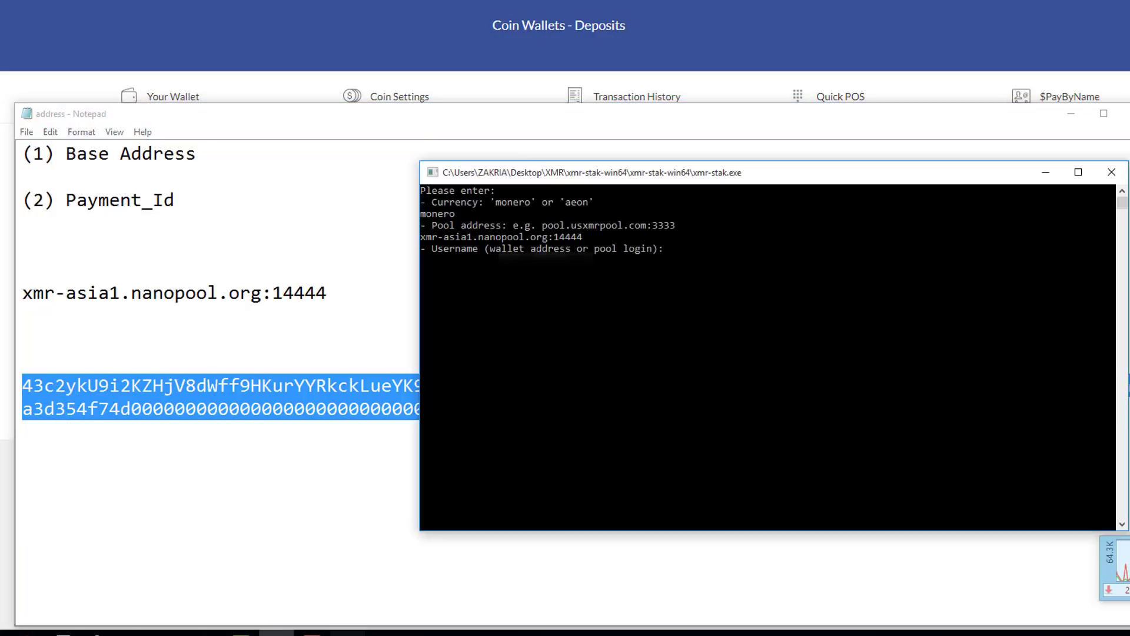
left_click_drag(609, 173, 403, 162)
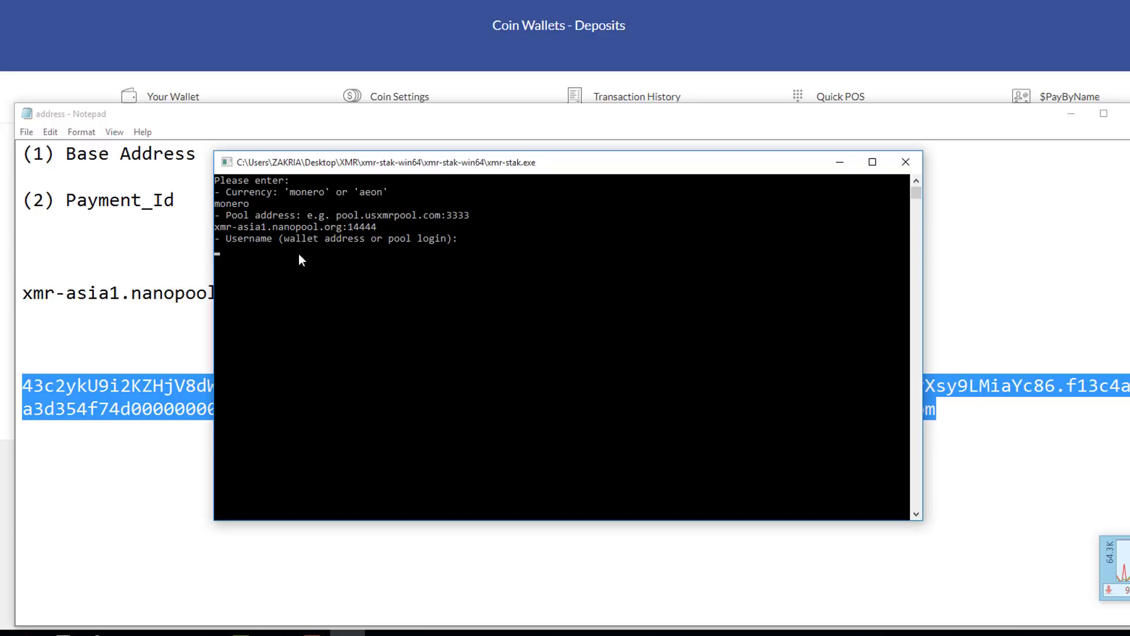
right_click(263, 276)
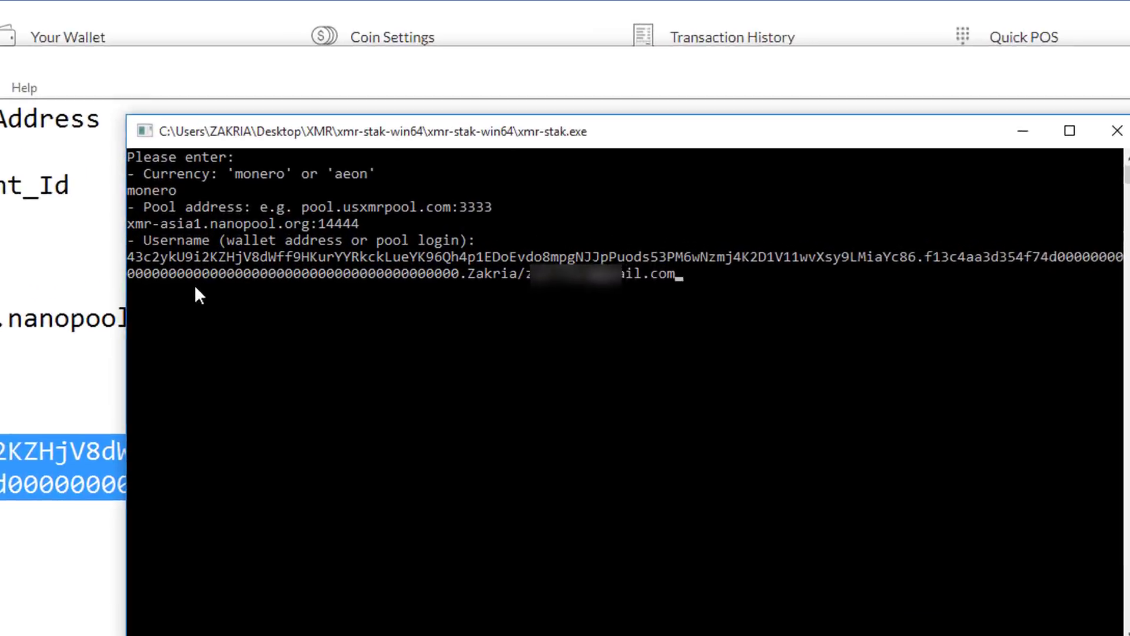
key("Return")
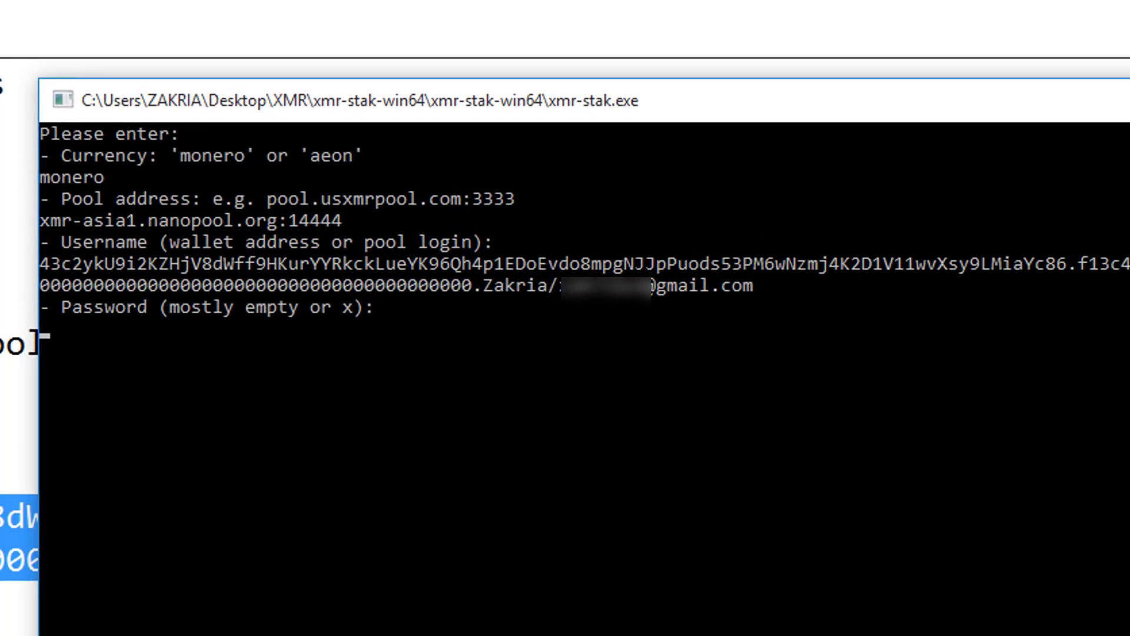
- Enter the pool password and answer n to the TLS/SSL, nicehash and multiple pools prompts
type("x")
key("Return")
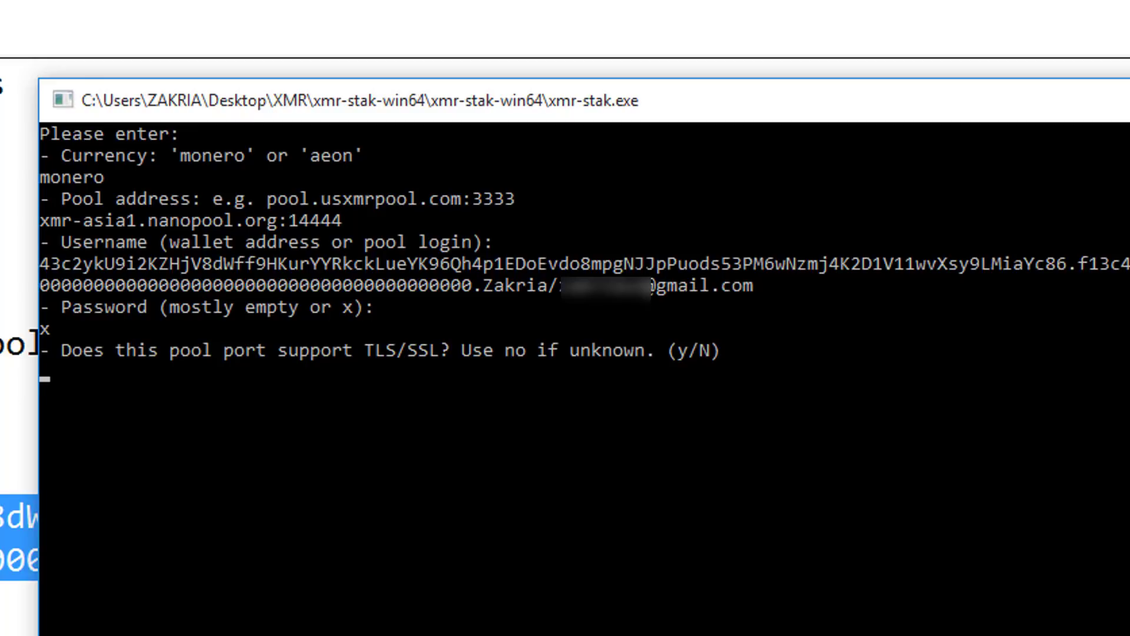
type("n")
key("Return")
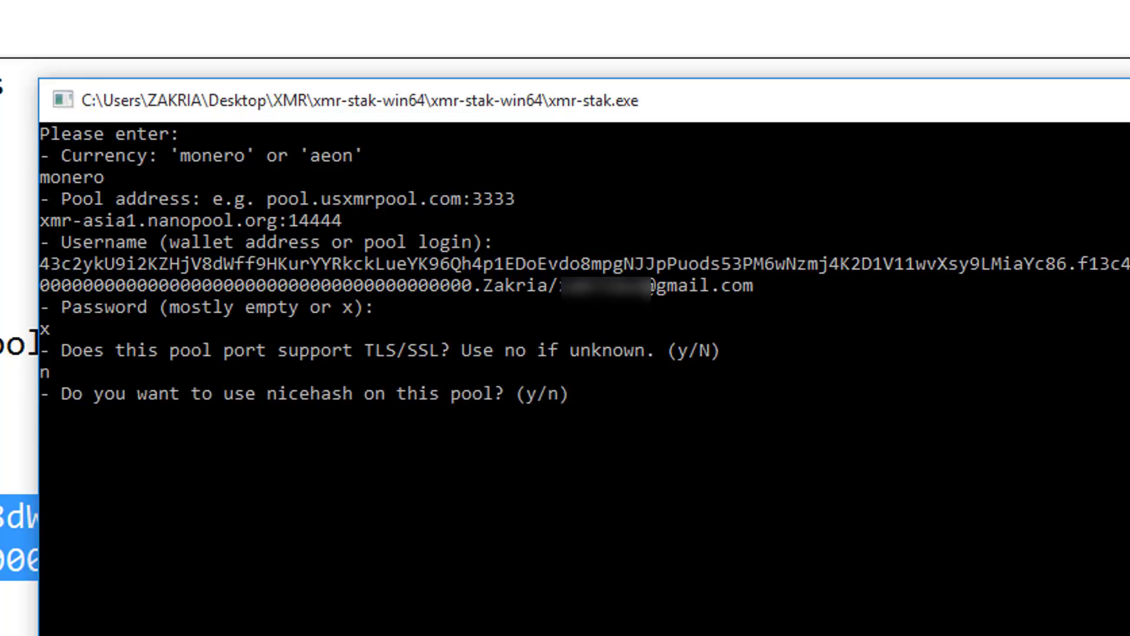
type("n")
key("Return")
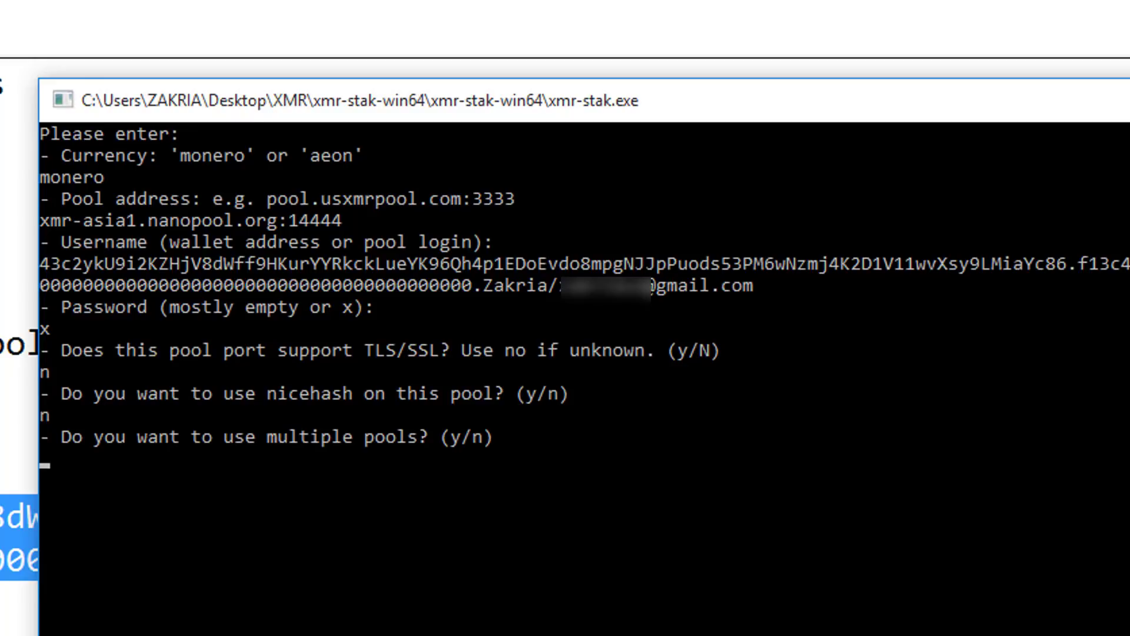
type("n")
key("Return")
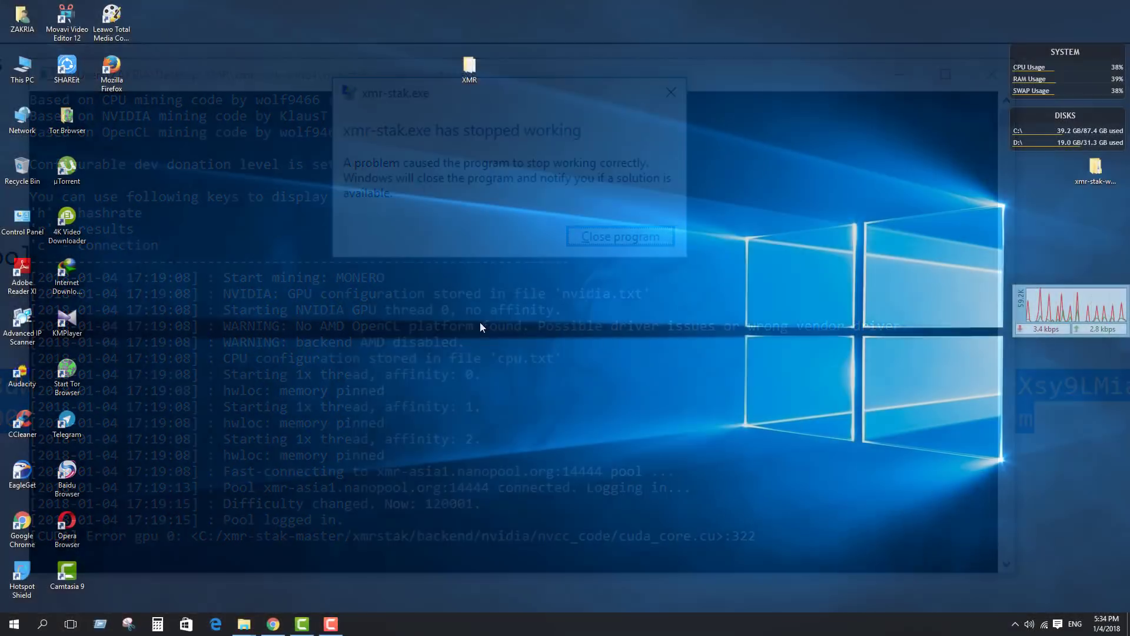
- Refresh the desktop and close both open xmr-stak folder windows
right_click(479, 322)
left_click(525, 359)
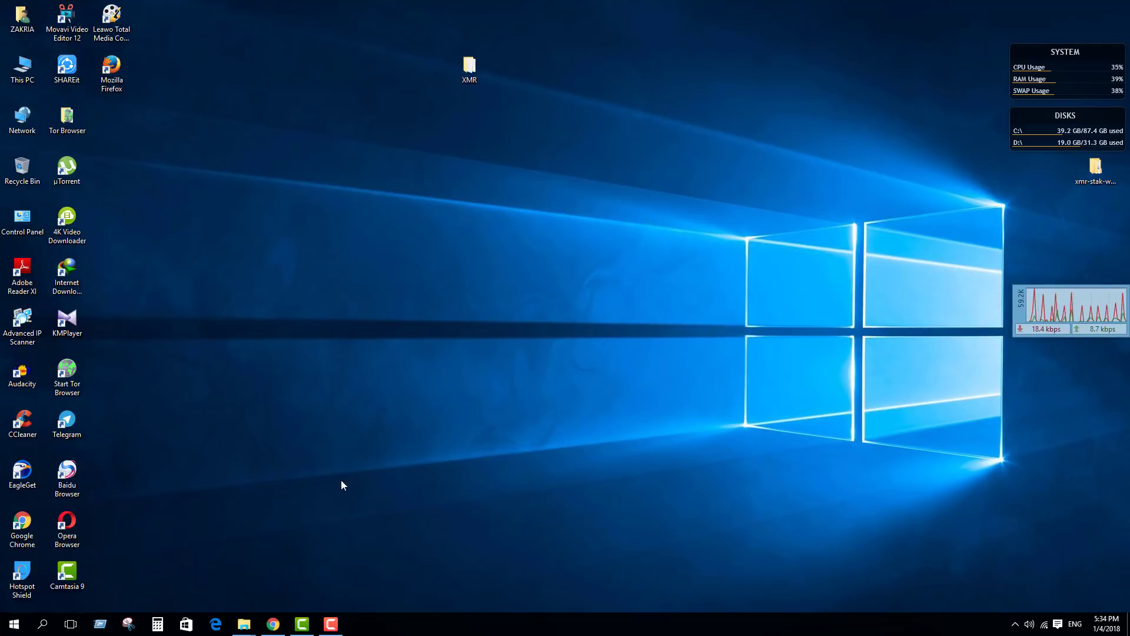
mouse_move(243, 624)
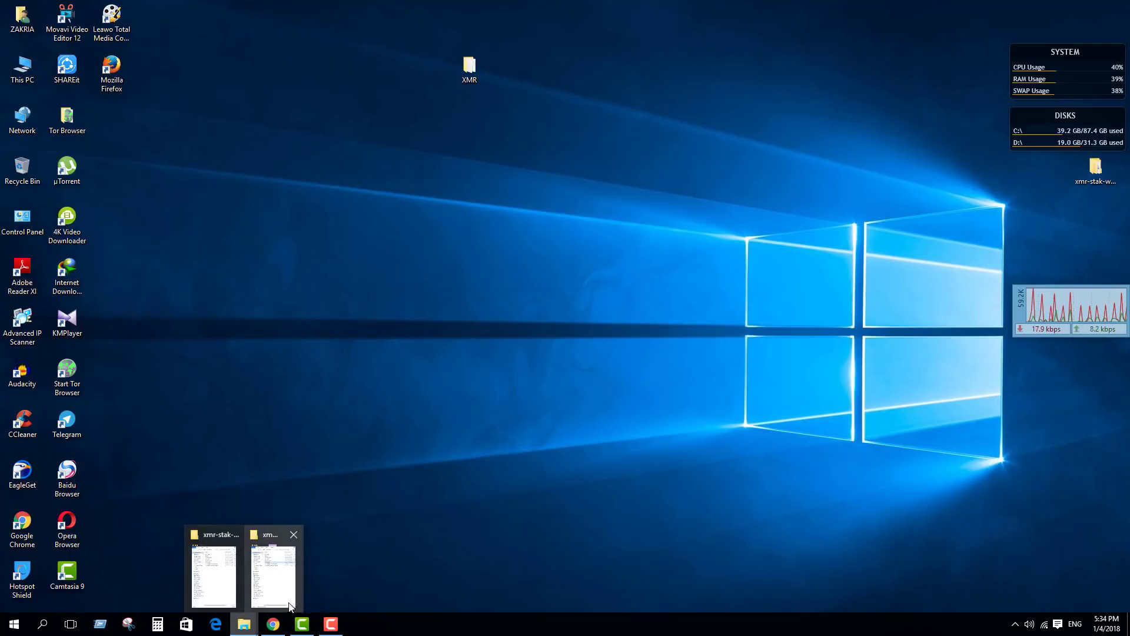
left_click(294, 535)
left_click(264, 534)
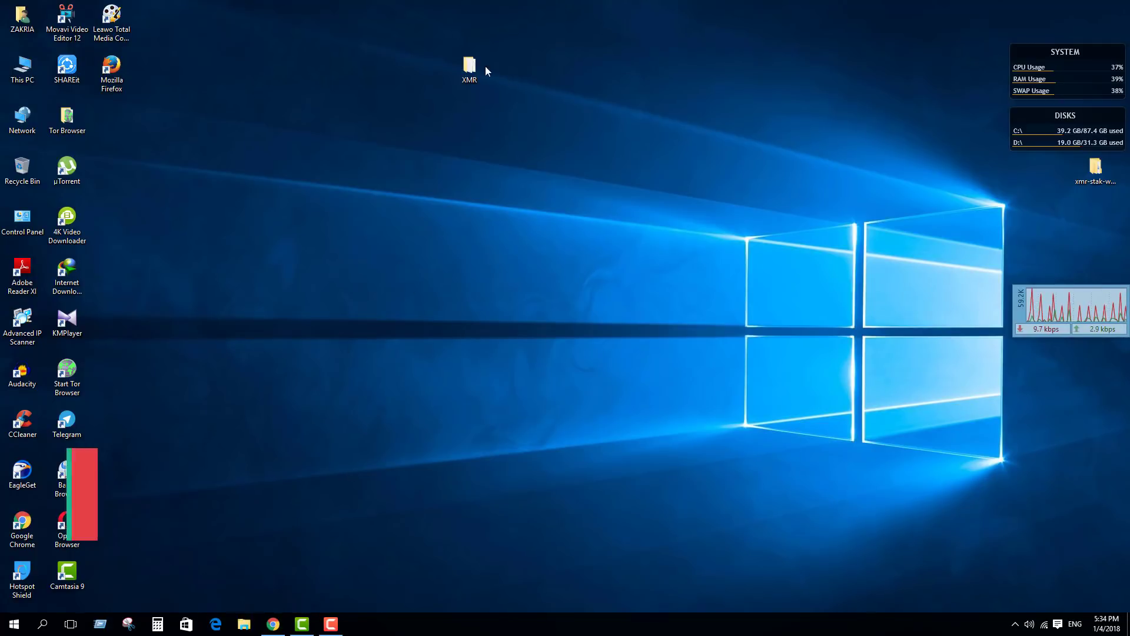
- Launch xmr-stak from the xmr-stak-win64 folder inside the desktop XMR folder and dismiss the User Account Control dialog
double_click(461, 69)
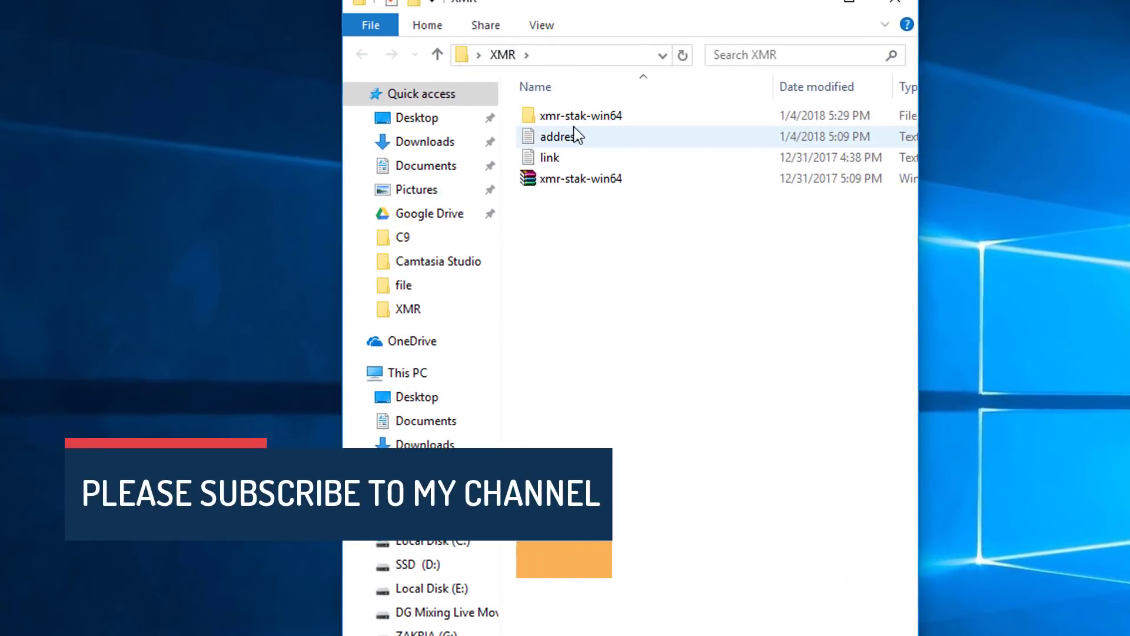
double_click(584, 119)
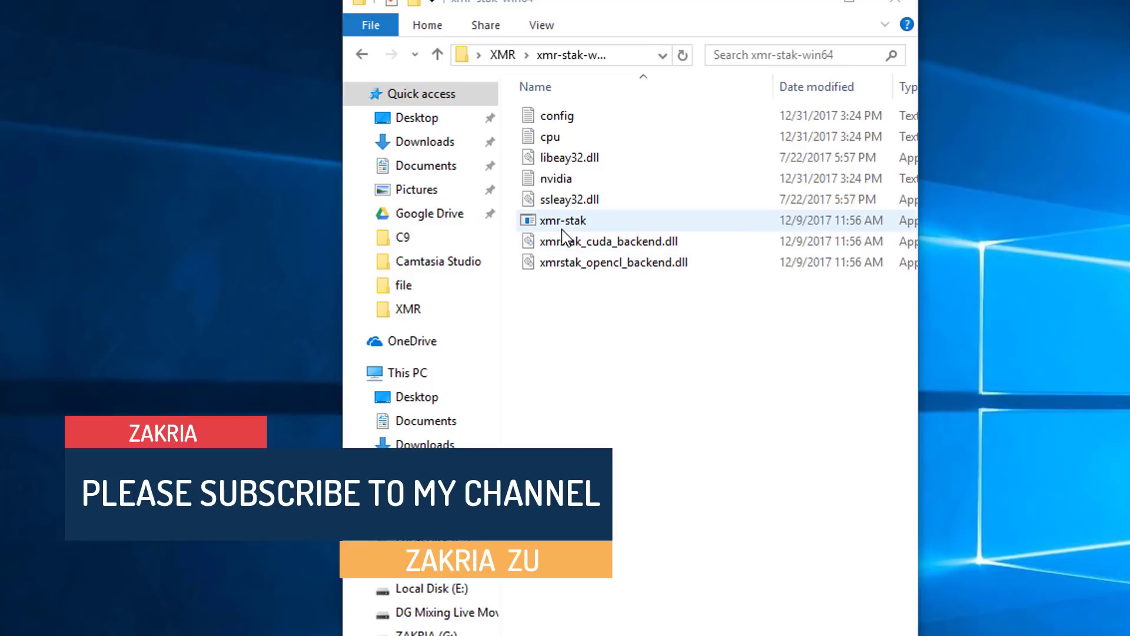
left_click_drag(626, 12, 574, 9)
left_click(521, 219)
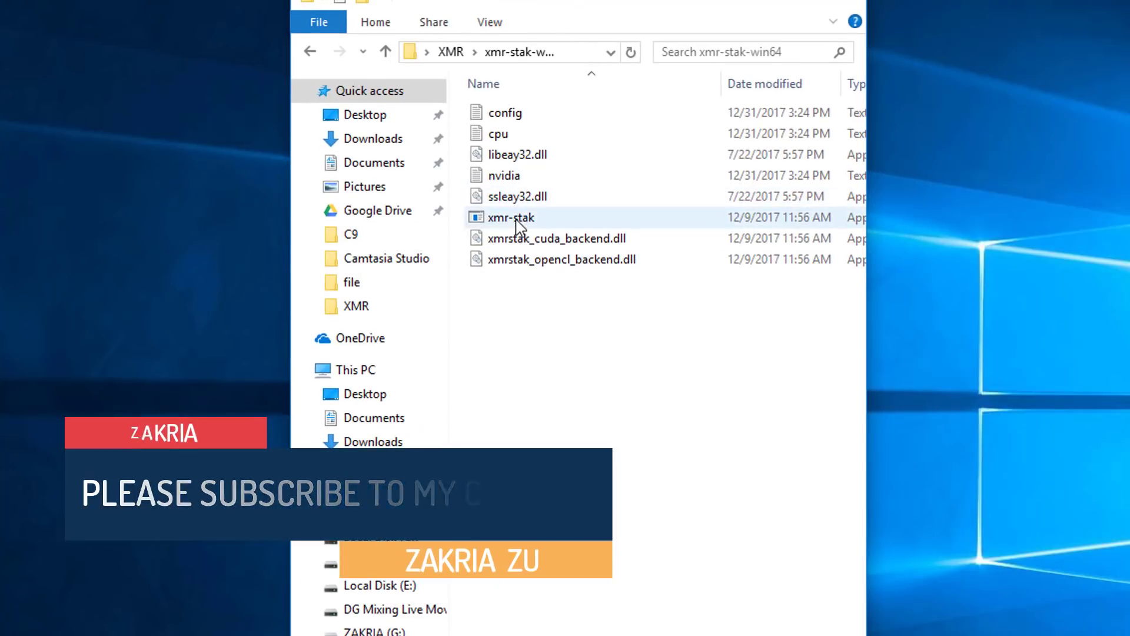
double_click(515, 219)
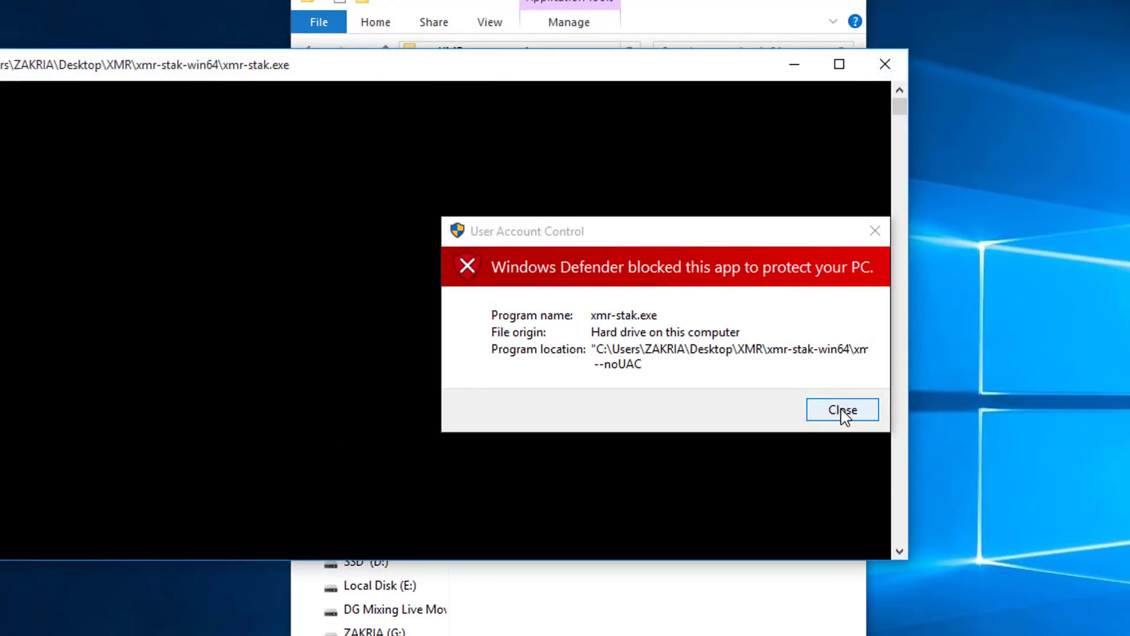
left_click(821, 409)
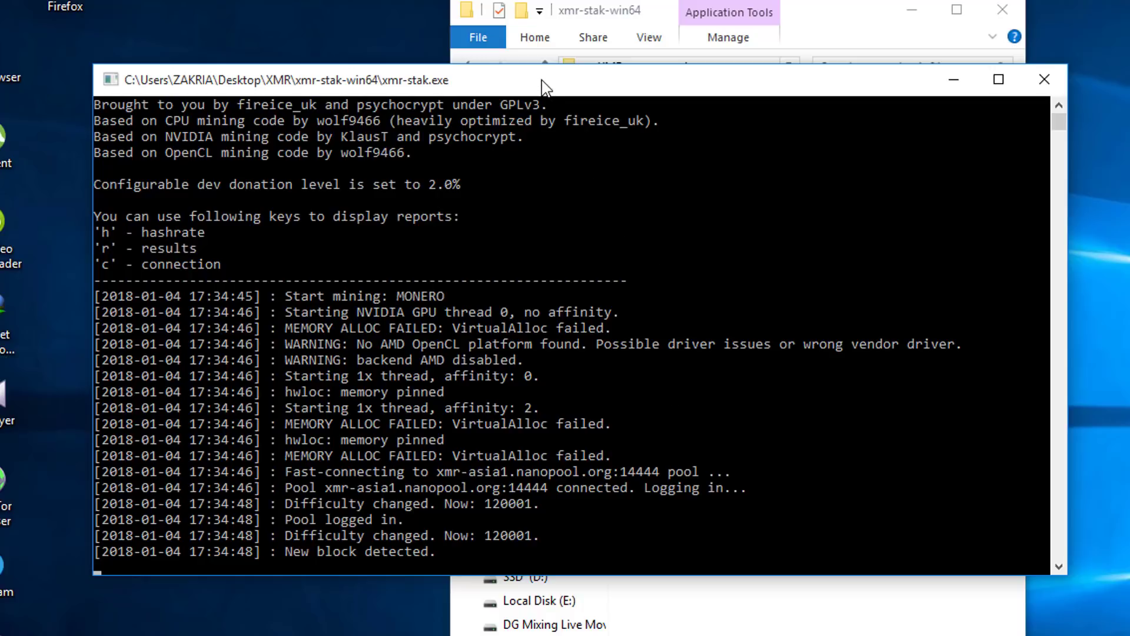
- Reposition the miner console and display its hashrate report for the CPU and NVIDIA backends
left_click_drag(570, 82, 759, 106)
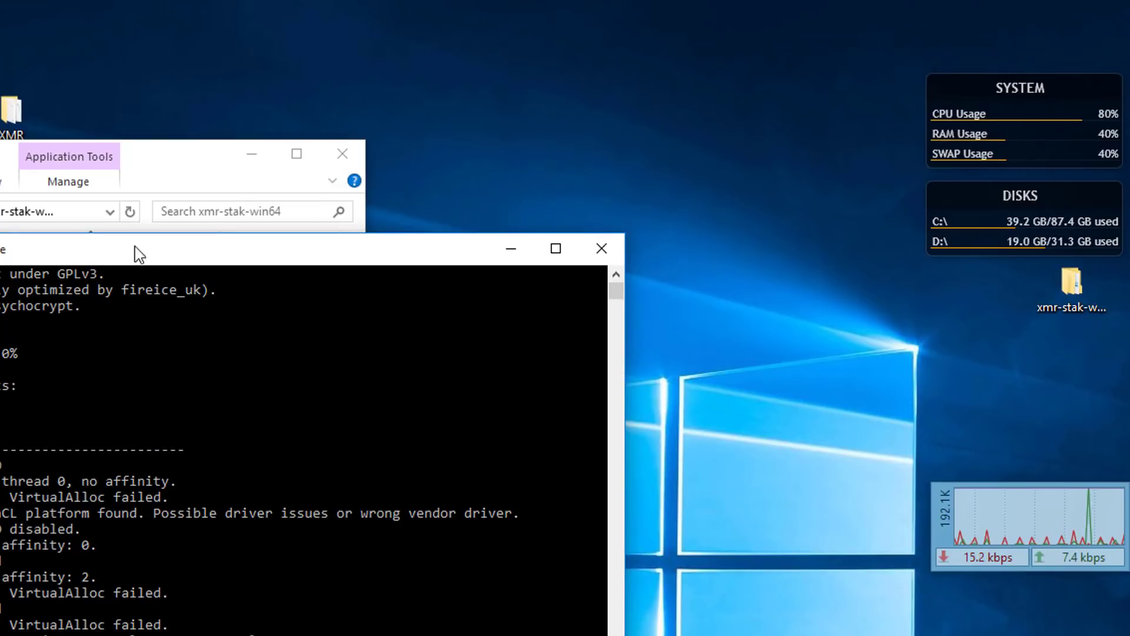
left_click_drag(161, 248, 80, 221)
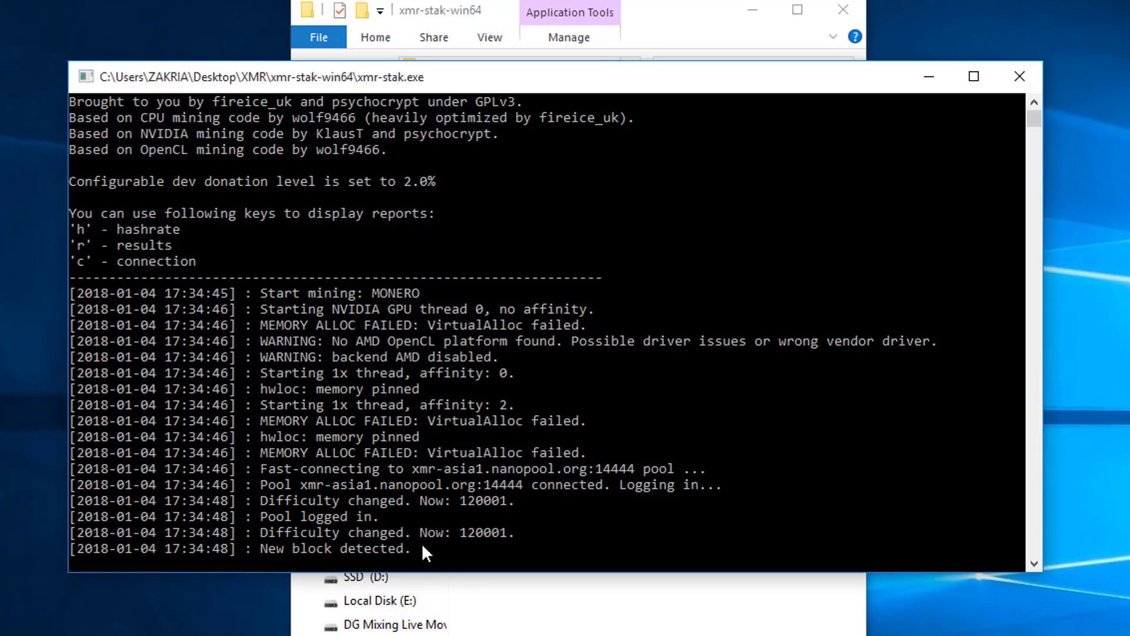
key("h")
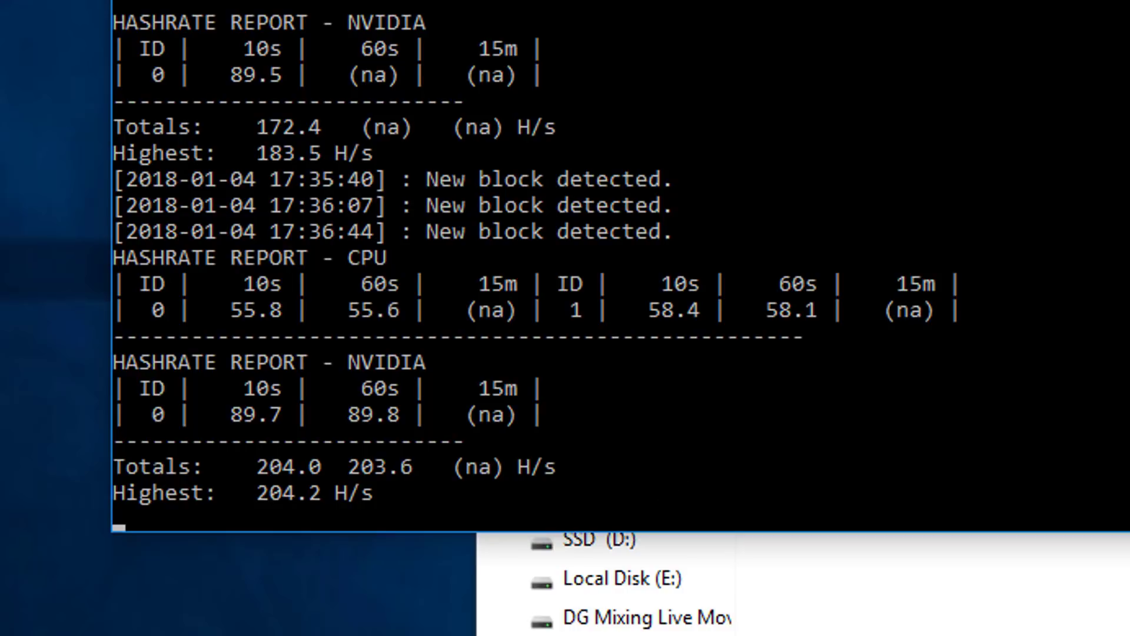
left_click_drag(565, 1, 640, 90)
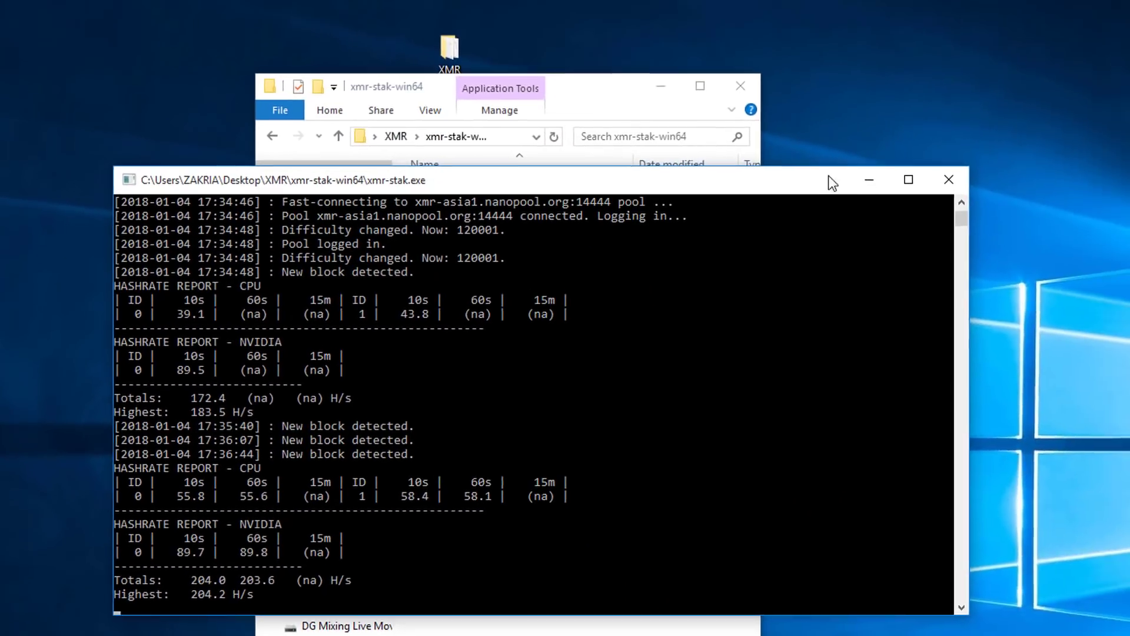
- Close the xmr-stak console to stop mining and refresh the desktop
left_click(948, 182)
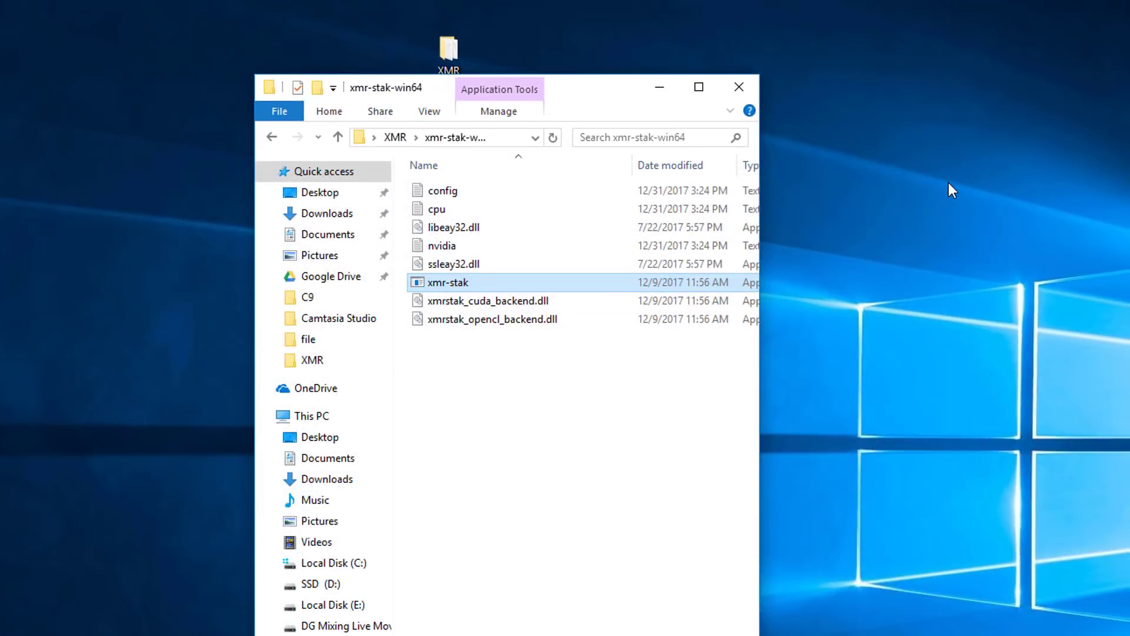
right_click(865, 148)
left_click(902, 201)
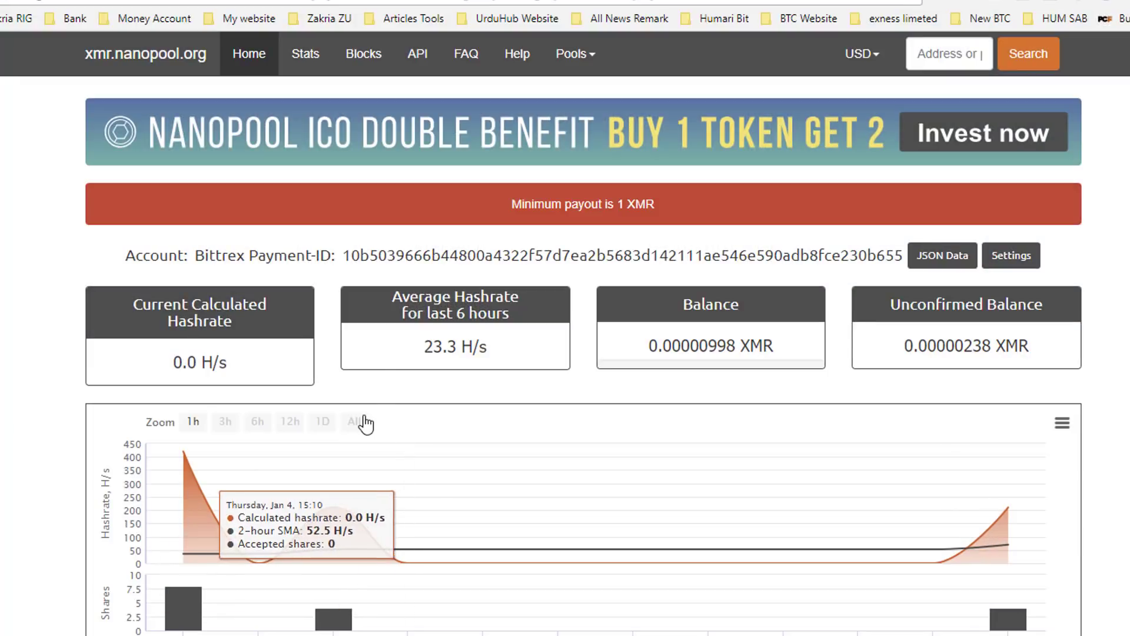
- Review the balance, unconfirmed balance, six-hour average hashrate and current hashrate on the Nanopool account page
scroll(361, 371, "down", 2)
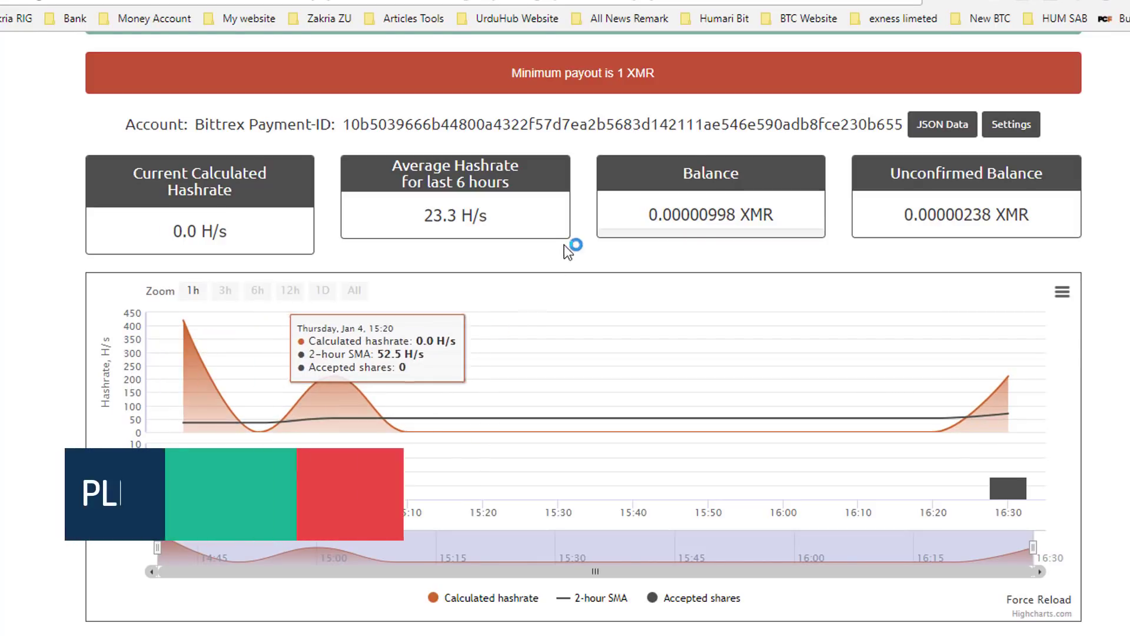
mouse_move(631, 224)
left_click_drag(648, 215, 772, 218)
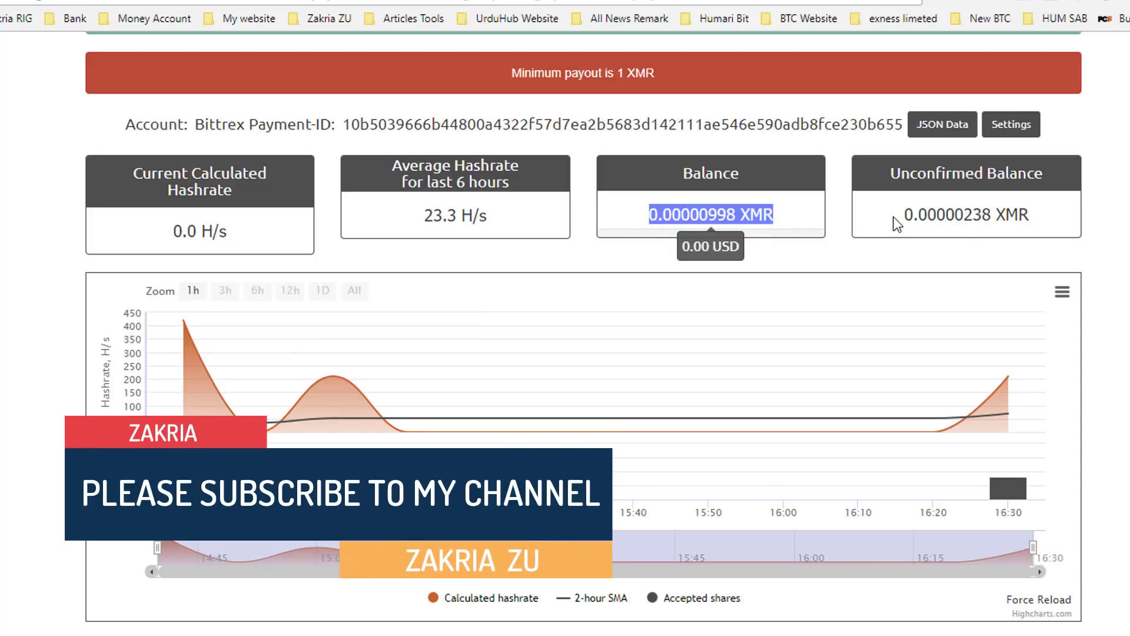
left_click_drag(904, 215, 1040, 221)
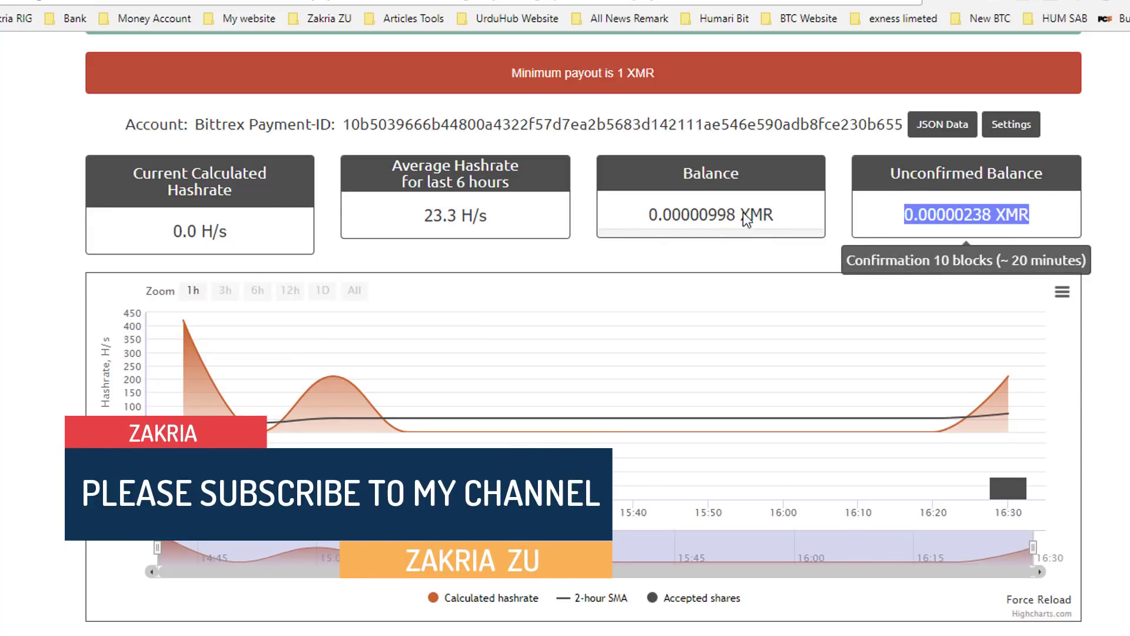
left_click_drag(488, 216, 421, 217)
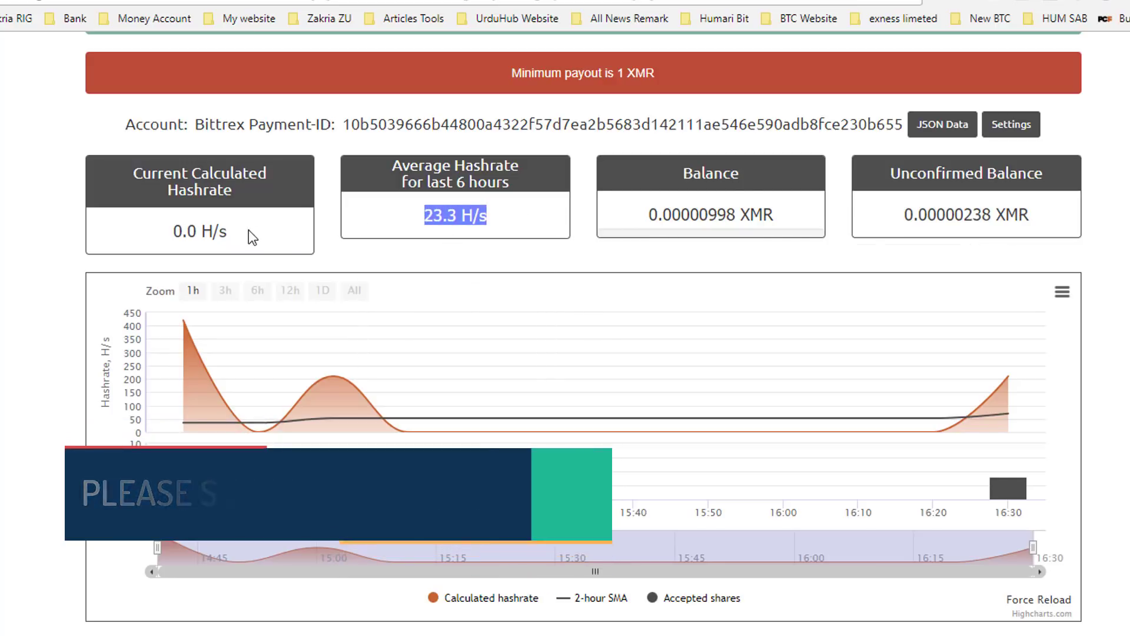
left_click_drag(247, 230, 171, 232)
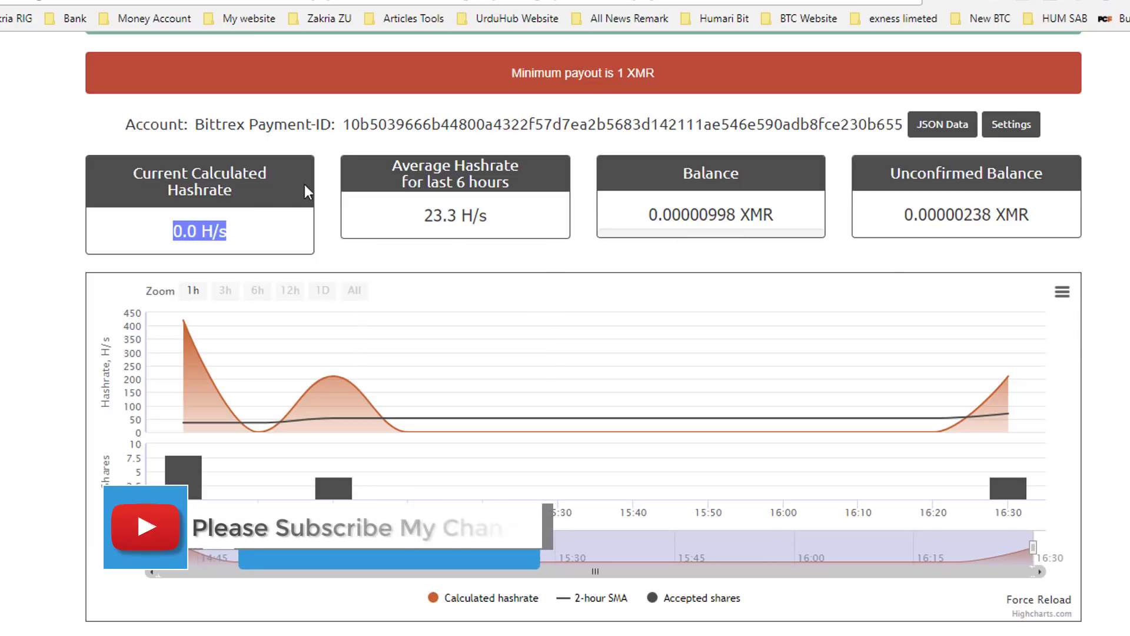
left_click(344, 125)
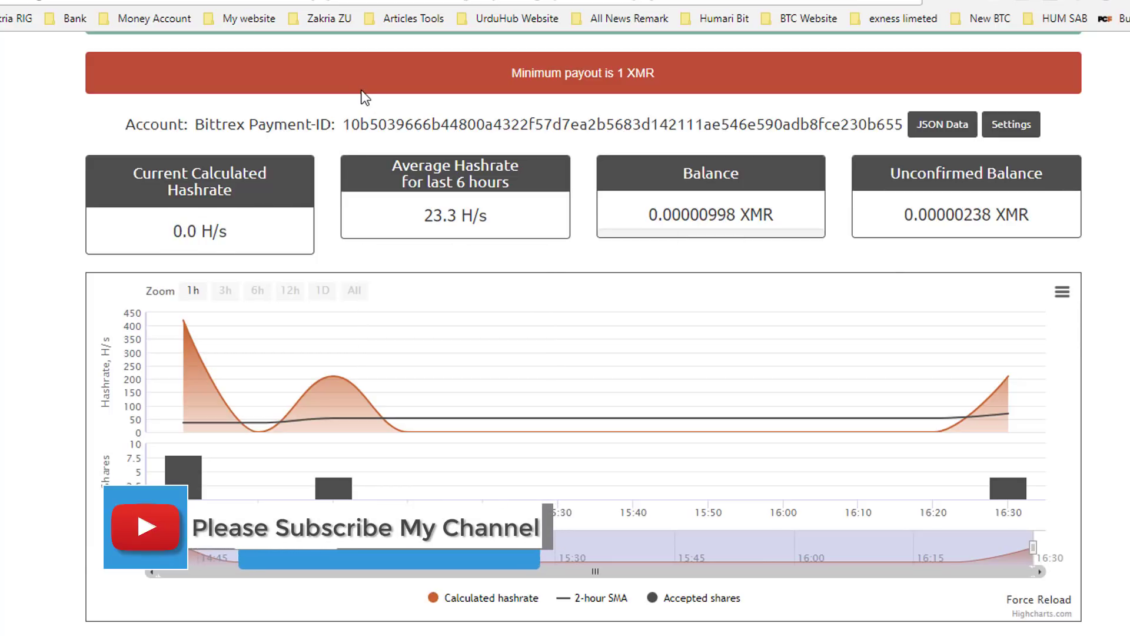
- View the Monero deposit details on Bittrex, then return to the Nanopool account page and highlight the account's payment ID line
left_click(579, 1)
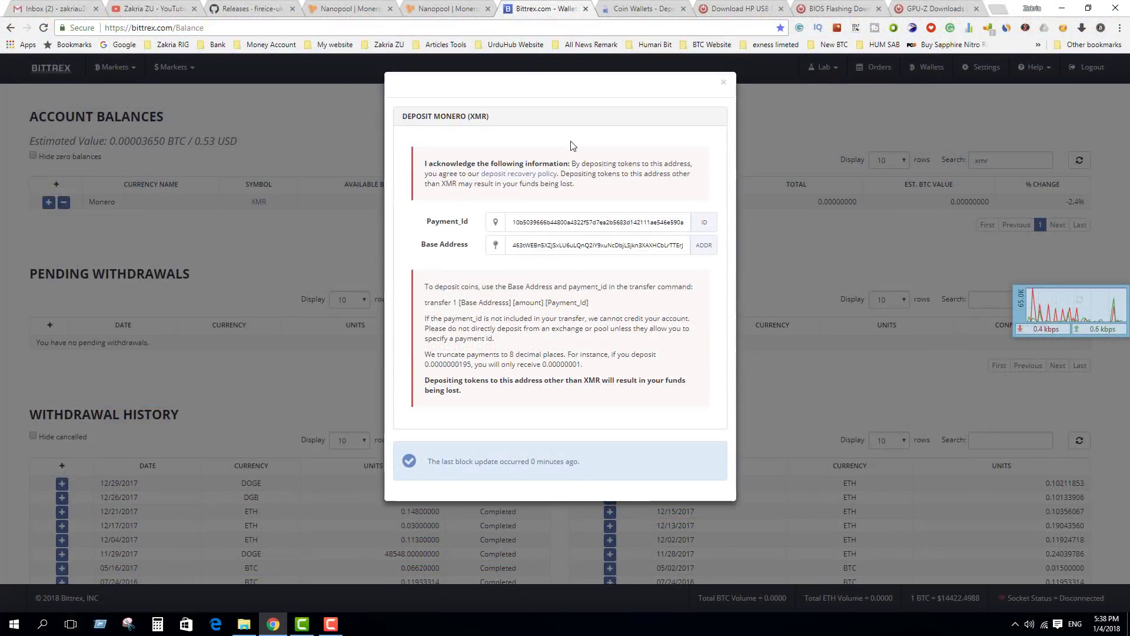
left_click(446, 8)
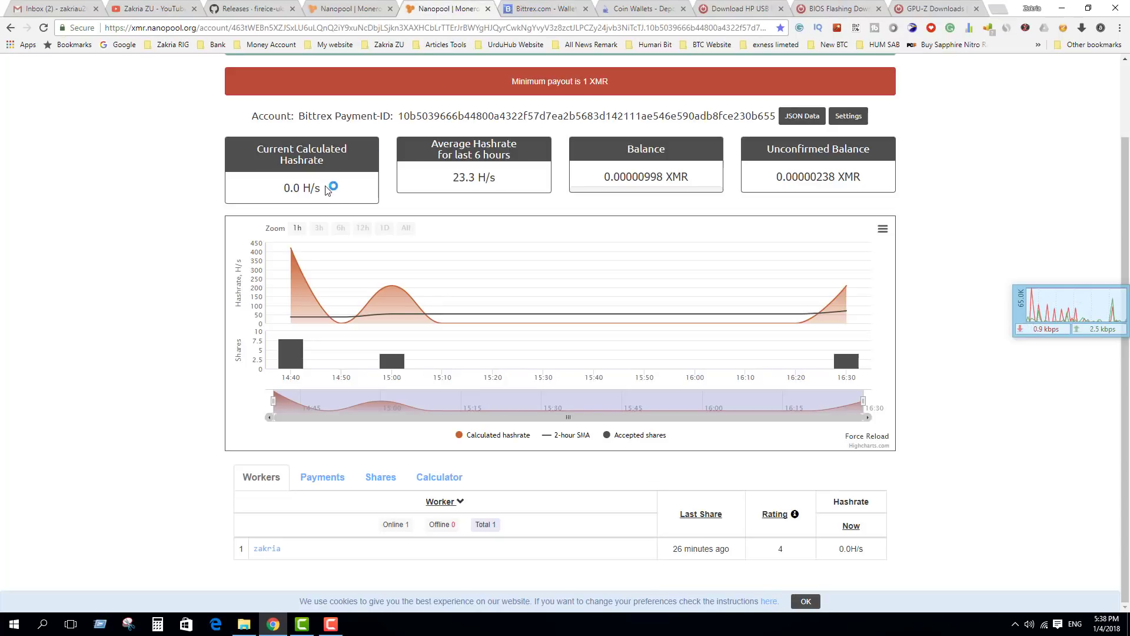
triple_click(334, 117)
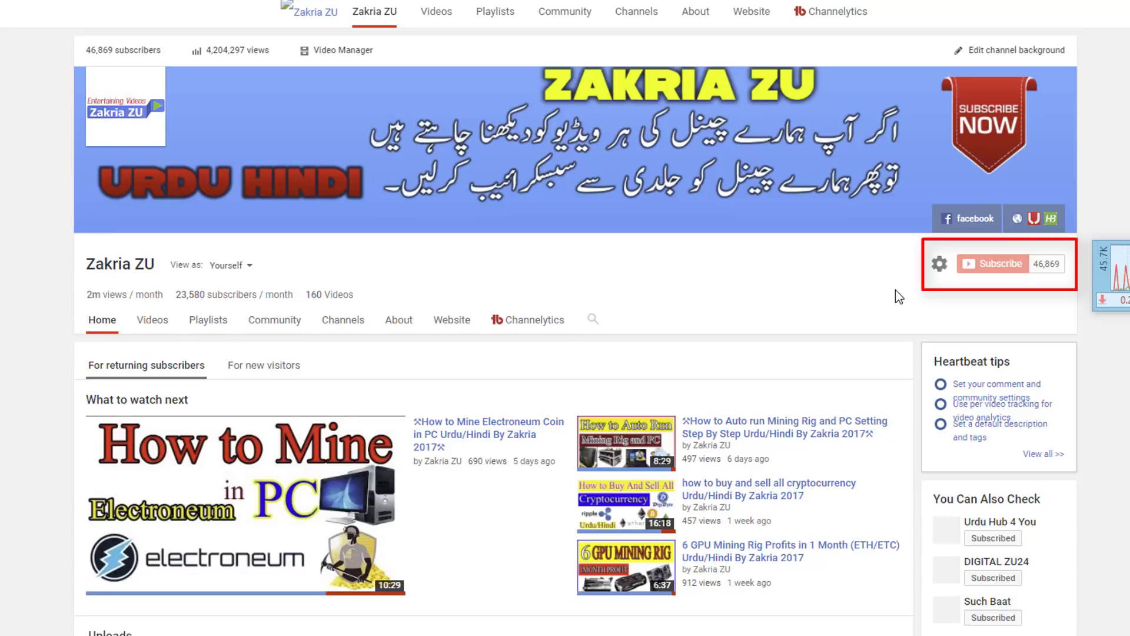
- Move the network speed widget away from the Subscribe button on the YouTube channel page
mouse_move(1015, 300)
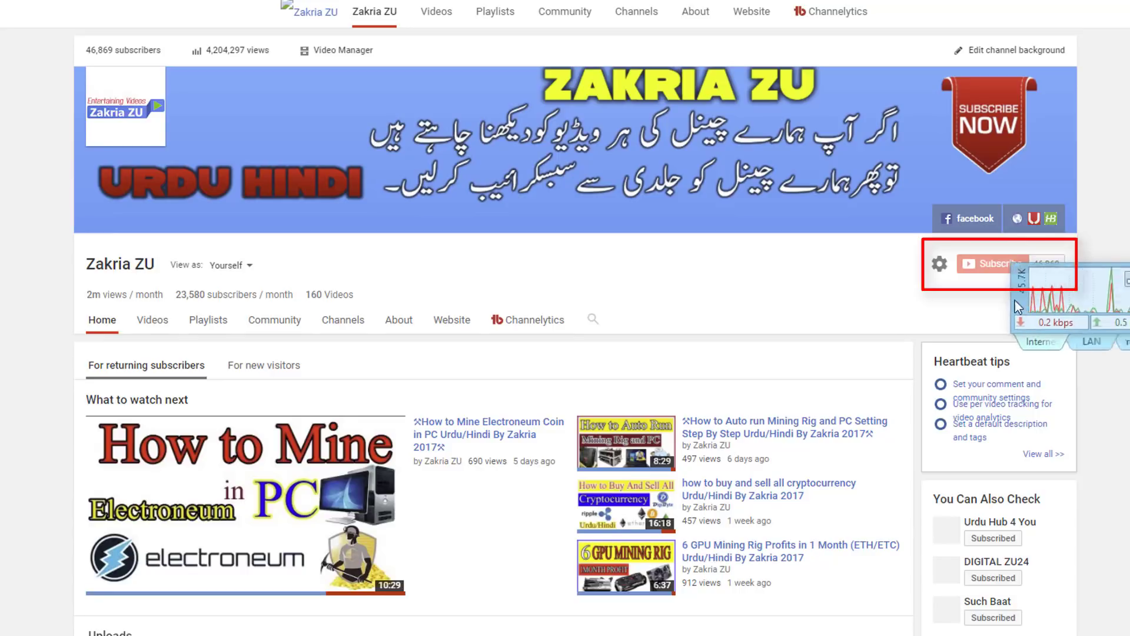
left_click_drag(1017, 305, 758, 278)
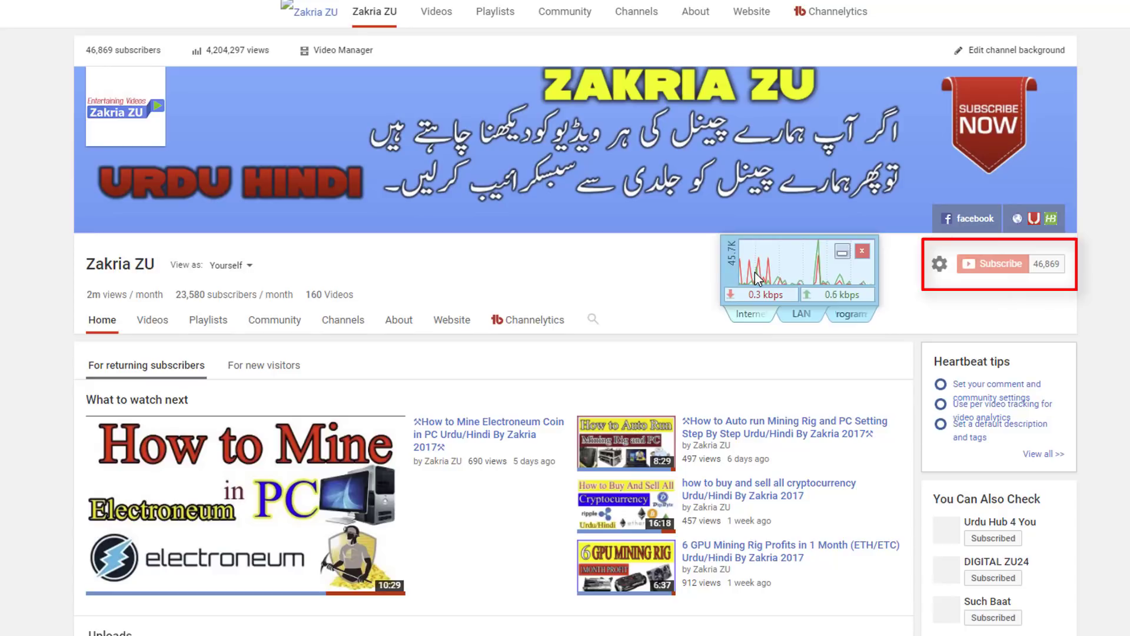